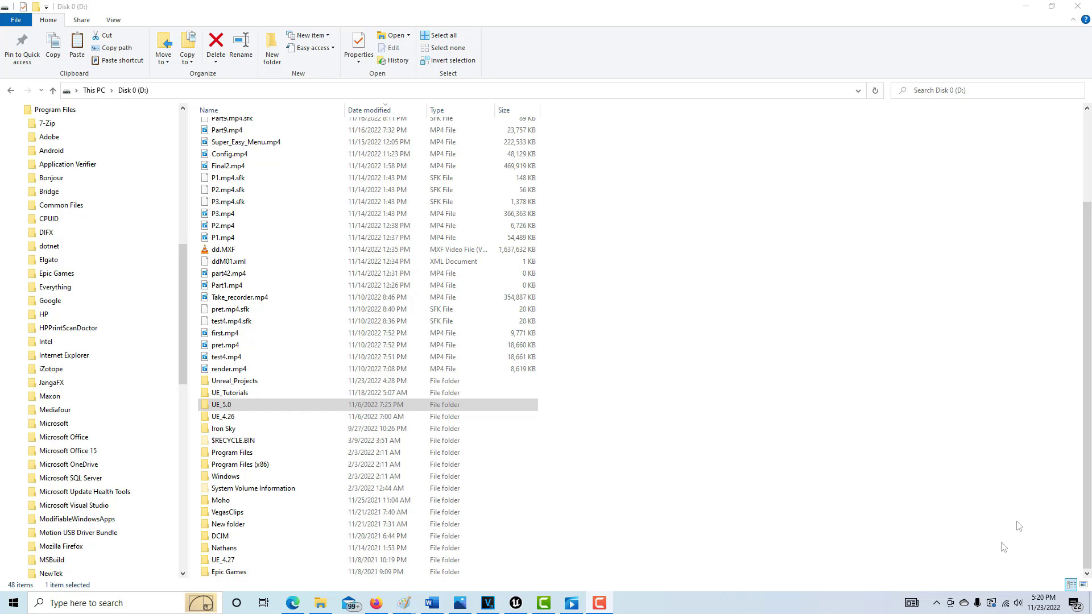
Read the Installing Unreal Engine docs down to Installation Options, then return to File Explorer.
left_click(376, 601)
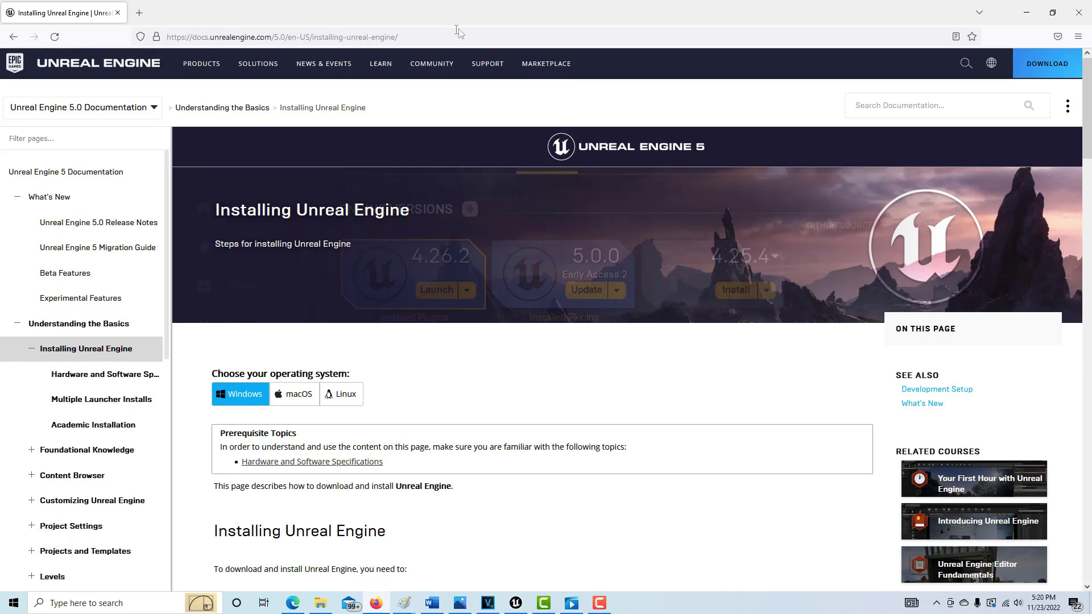
scroll(548, 402, "down", 6)
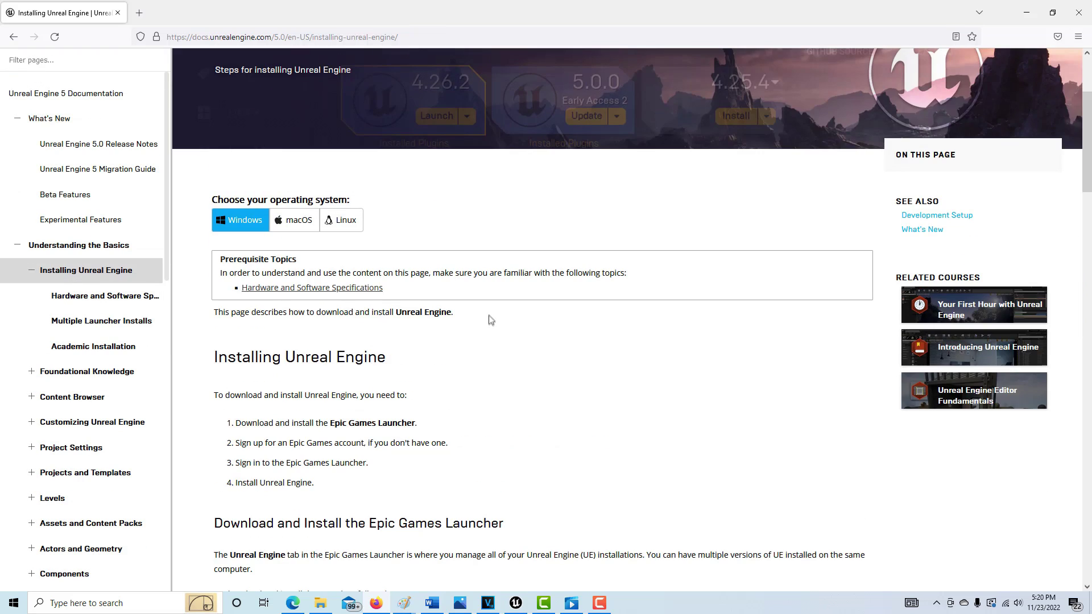
scroll(552, 219, "down", 15)
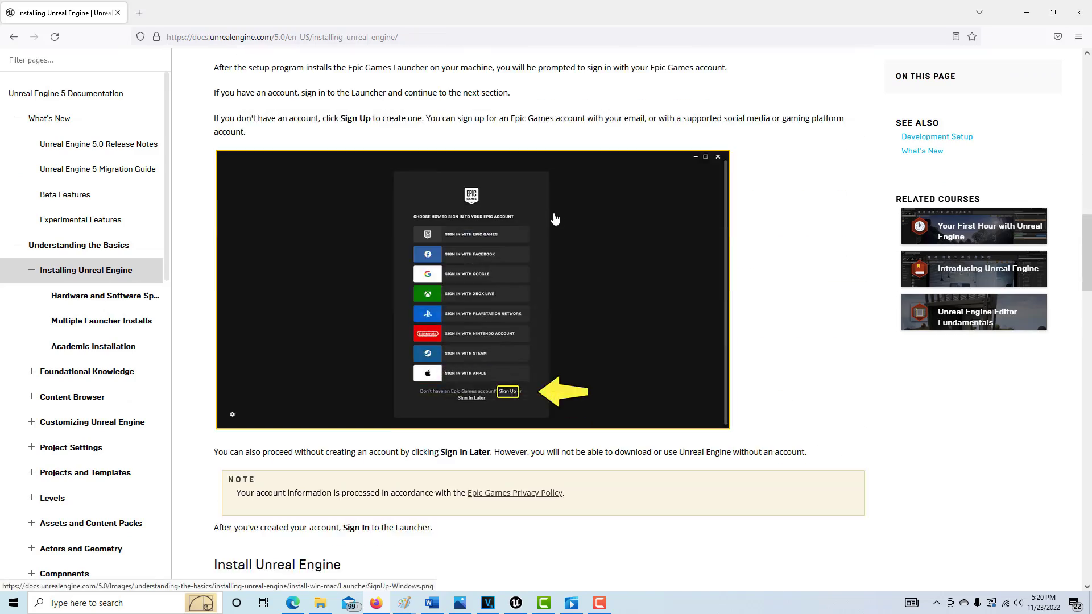
scroll(551, 219, "down", 13)
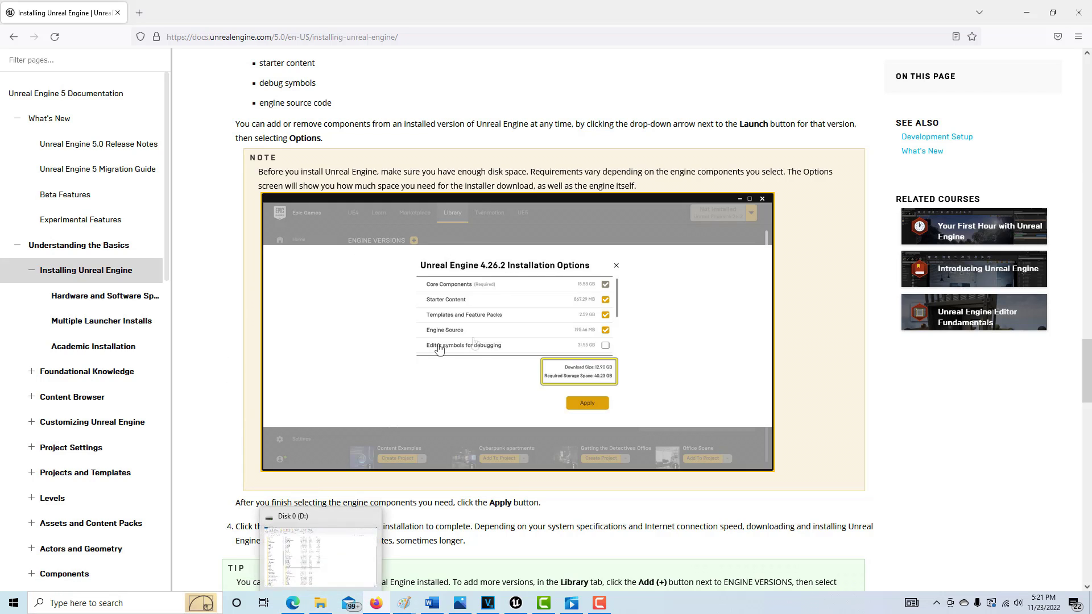
left_click(320, 602)
Go to NewTek > LightWave_2020.0.3 > support > 3rdparty_support > UnrealEngine > 4.26 > LightWaveBridge.
scroll(114, 341, "up", 3)
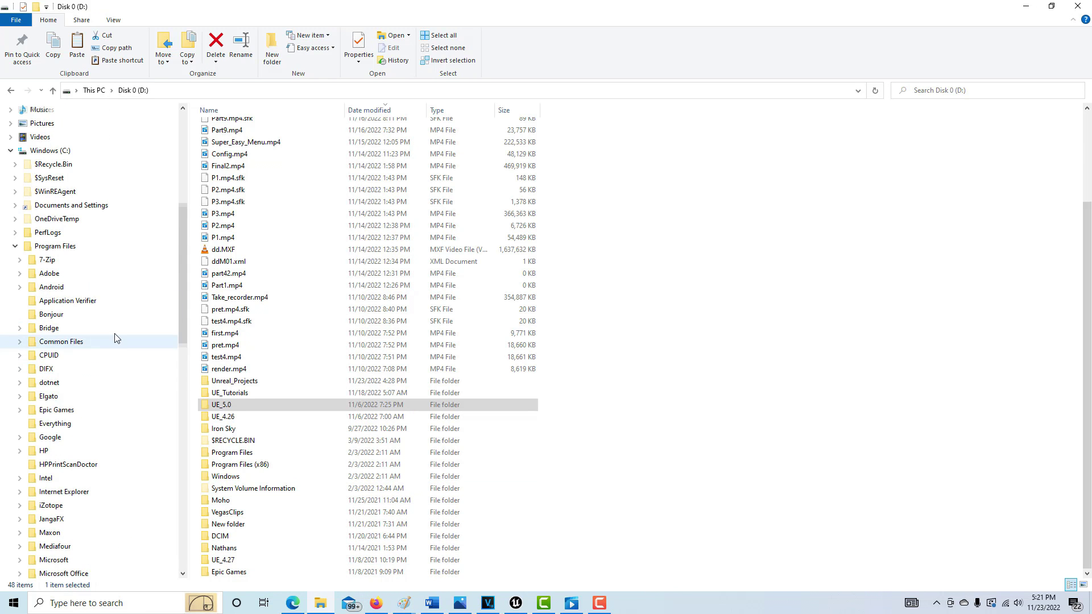
scroll(71, 456, "down", 5)
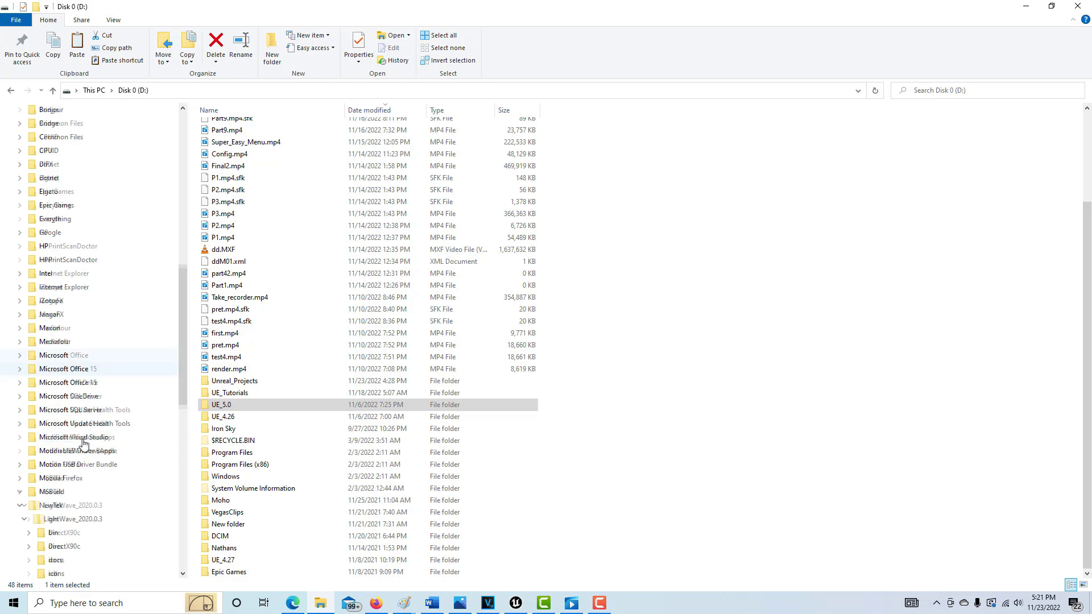
left_click(57, 492)
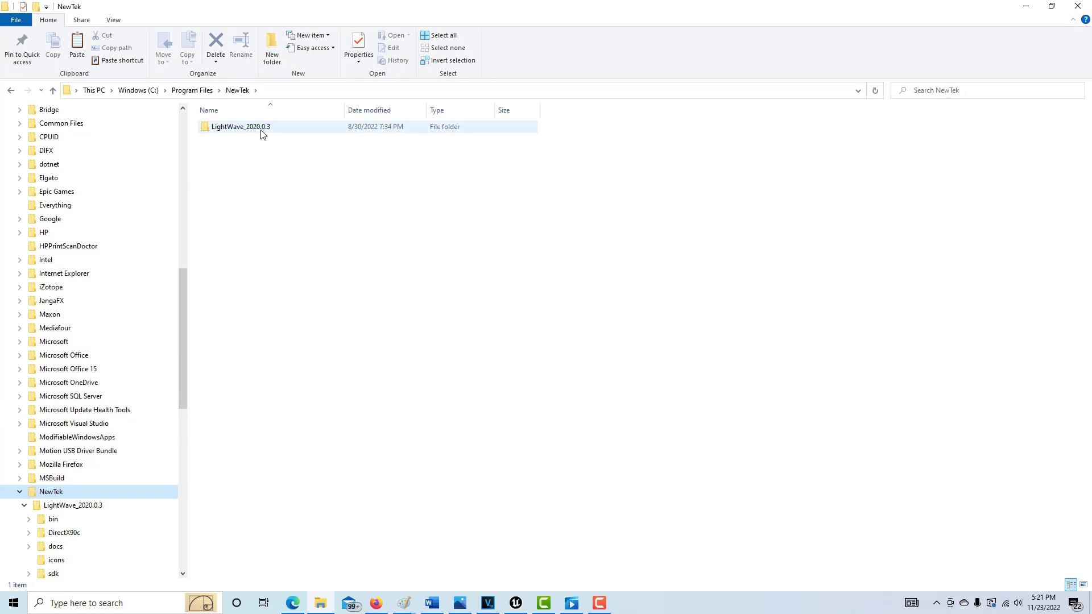
double_click(261, 129)
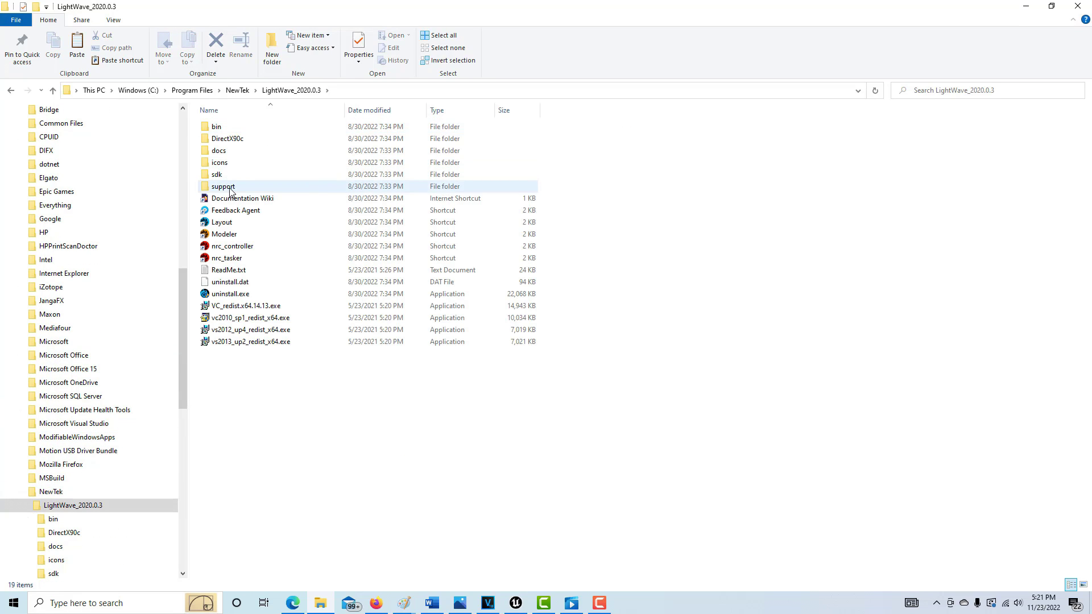
double_click(231, 187)
double_click(245, 128)
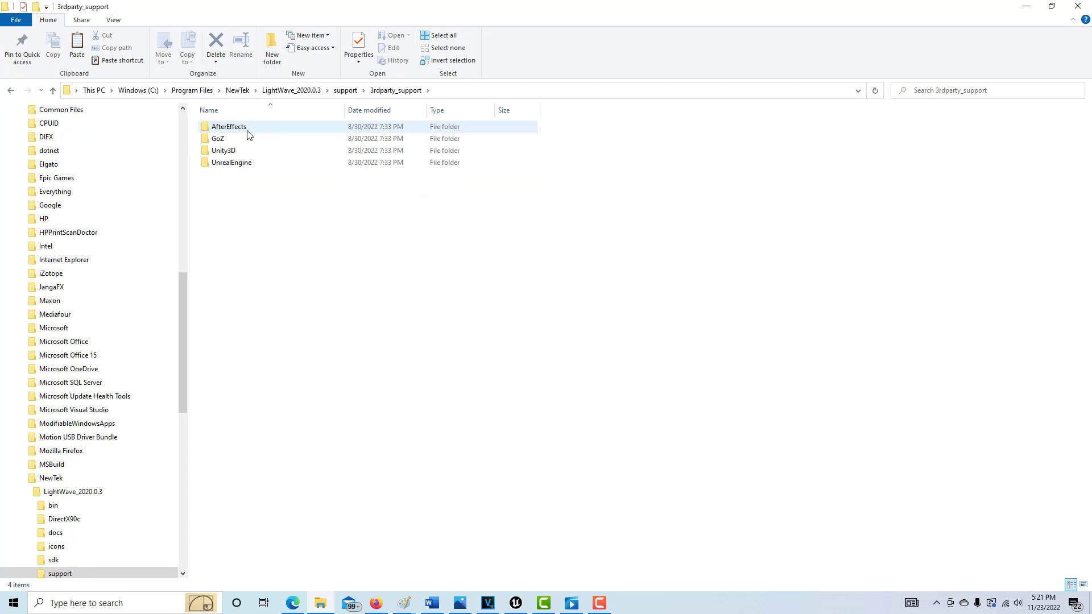
double_click(230, 163)
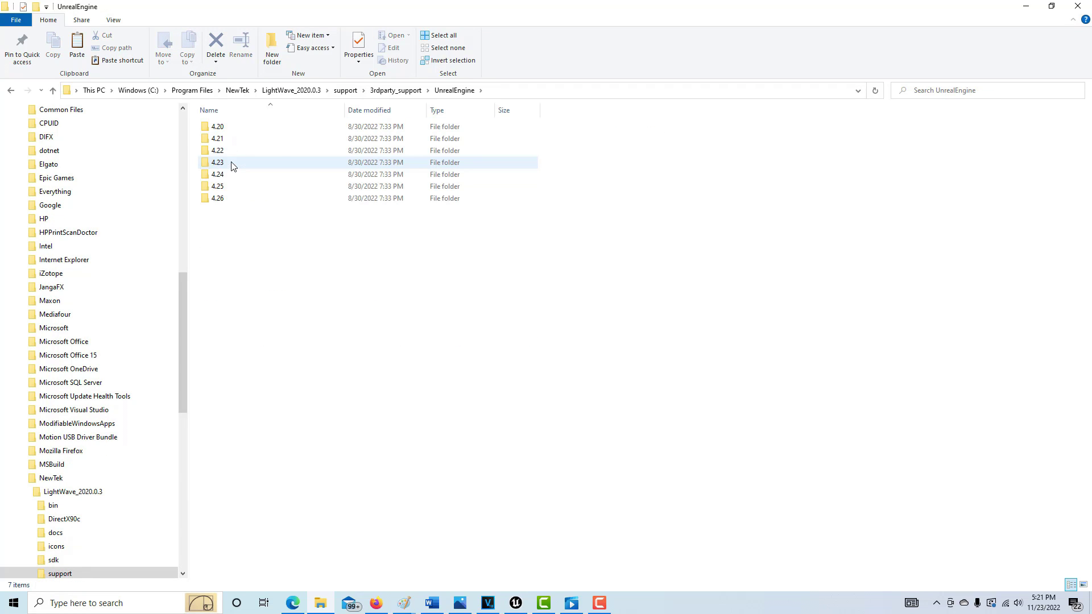
double_click(228, 198)
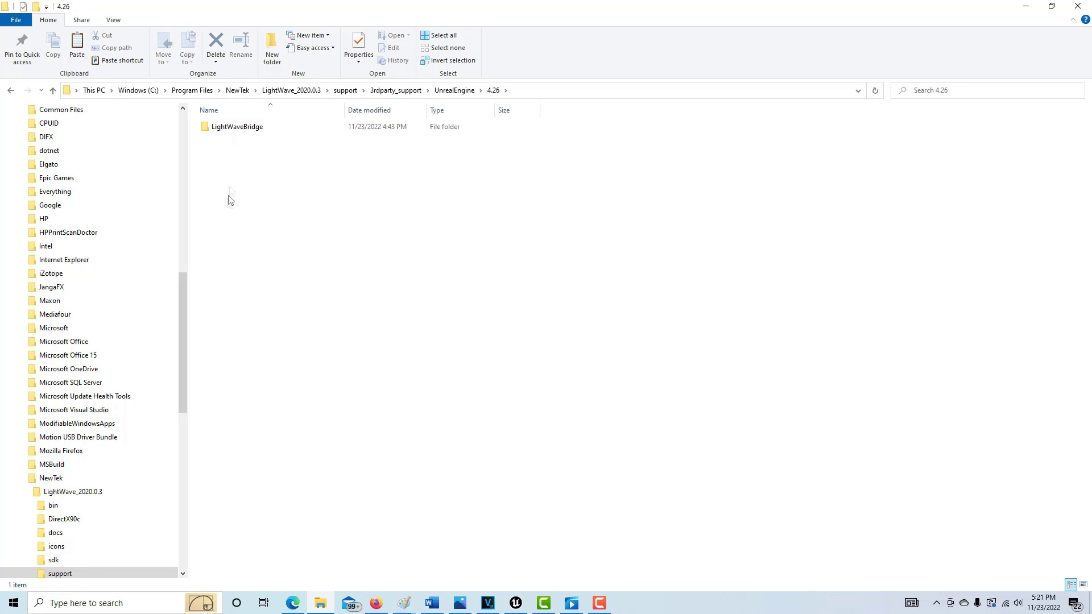
double_click(244, 132)
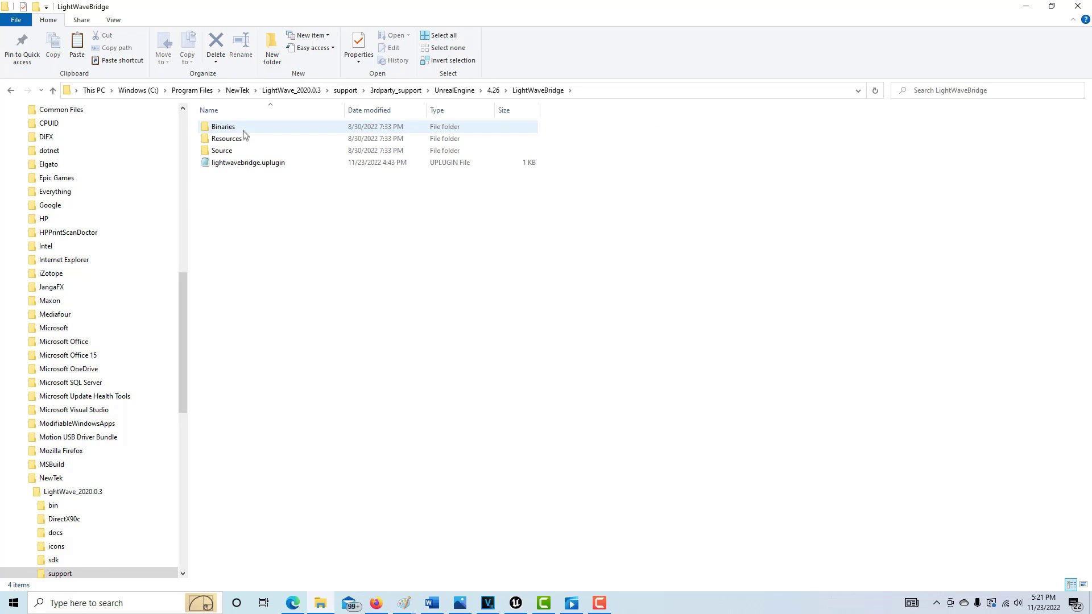
Open lightwavebridge.uplugin in Notepad and inspect its "EnabledByDefault": true line.
right_click(264, 165)
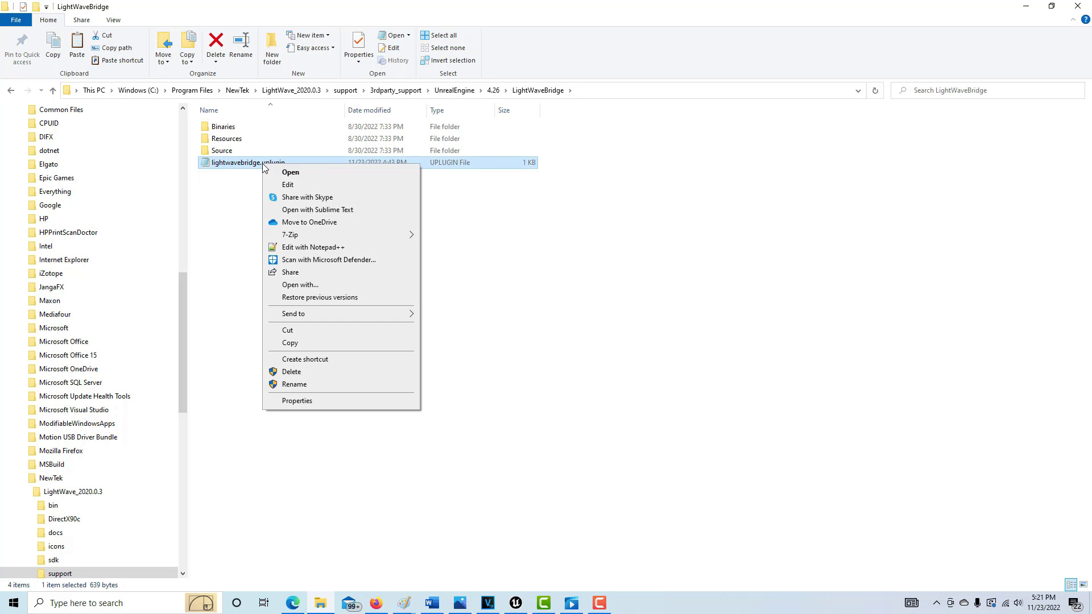
left_click(319, 286)
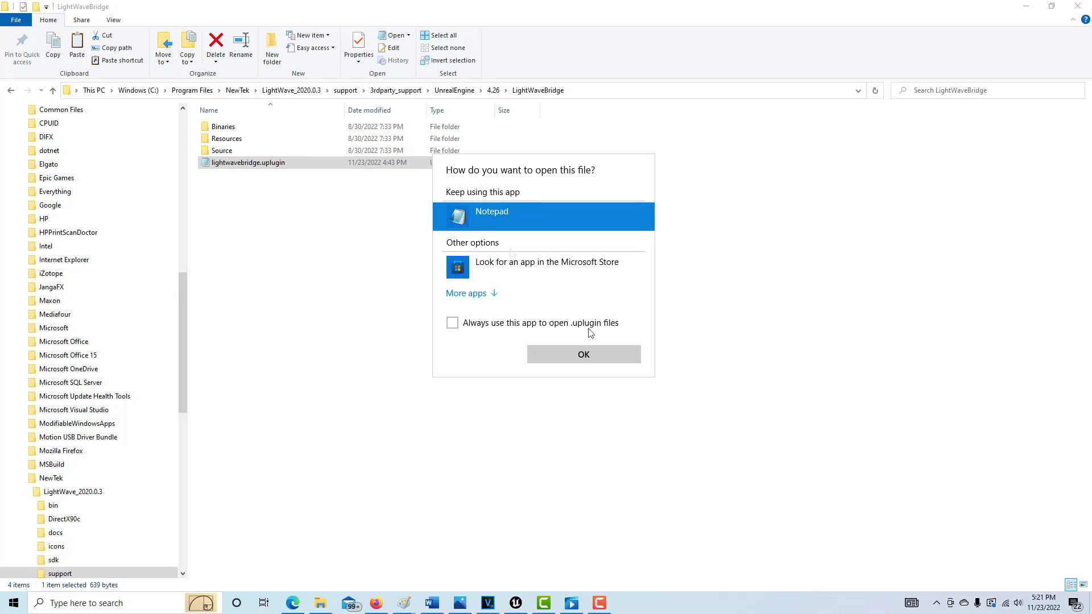
left_click(597, 357)
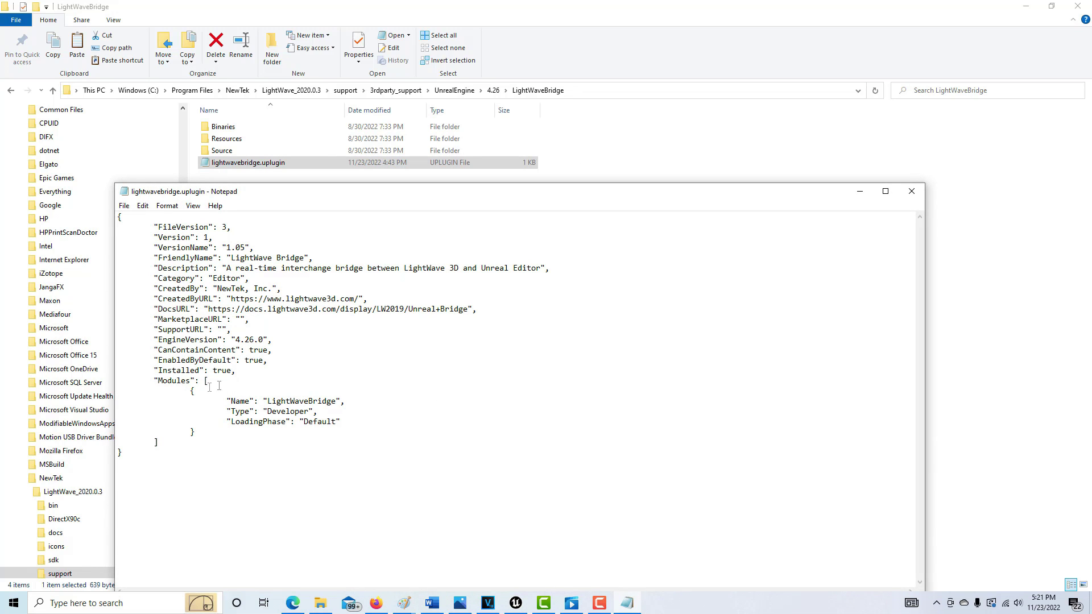
left_click_drag(153, 360, 279, 360)
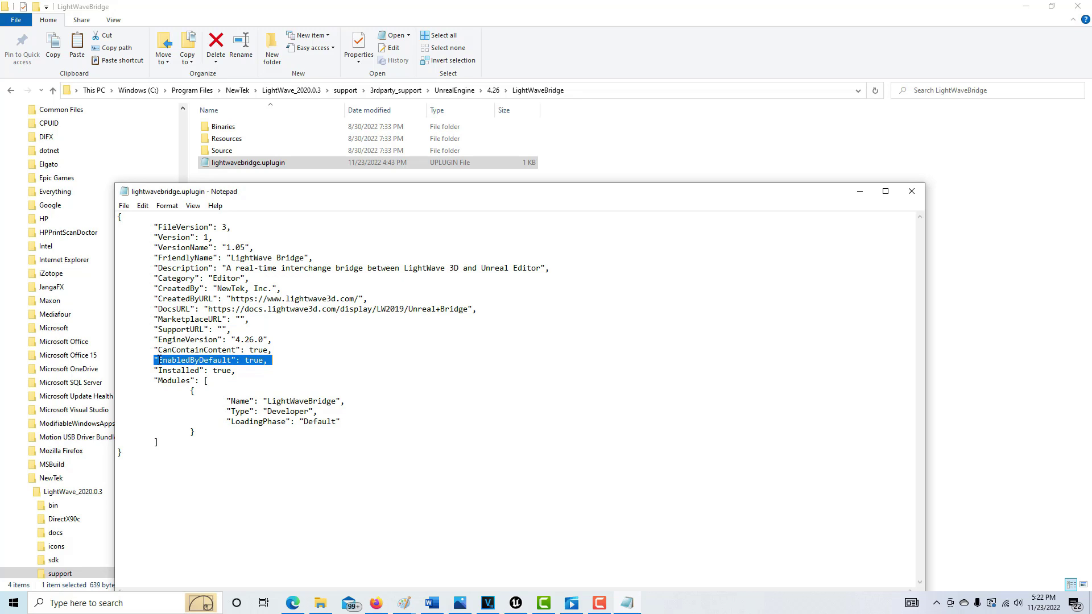
left_click(160, 360)
Select the EnabledByDefault key and its value in the uplugin text.
key("ctrl+shift+Right")
key("shift+Left")
key("shift+Left")
key("shift+Left")
left_click(352, 378)
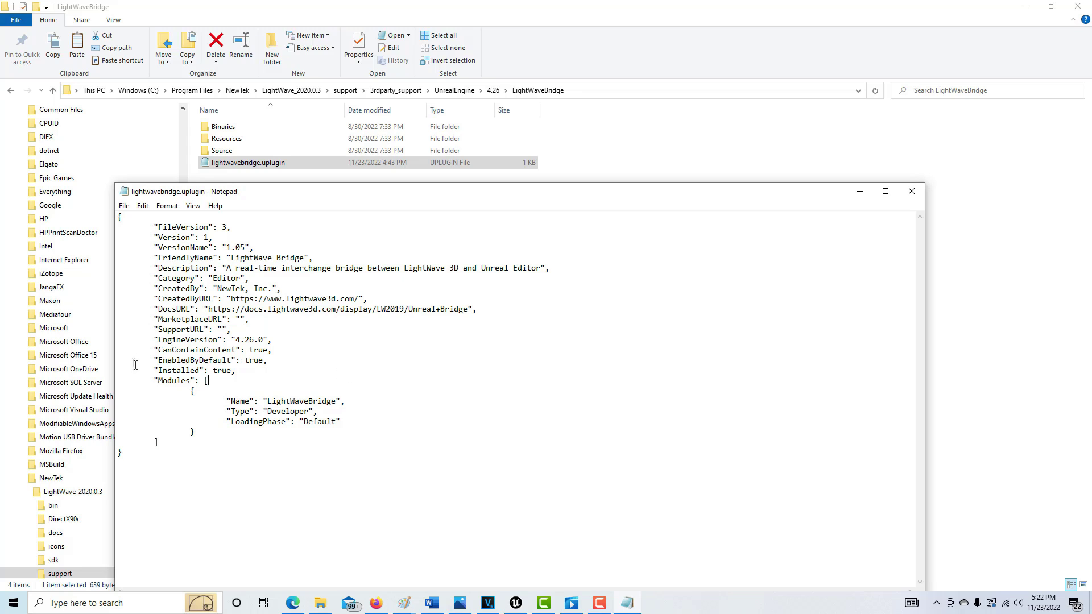
left_click_drag(154, 360, 272, 360)
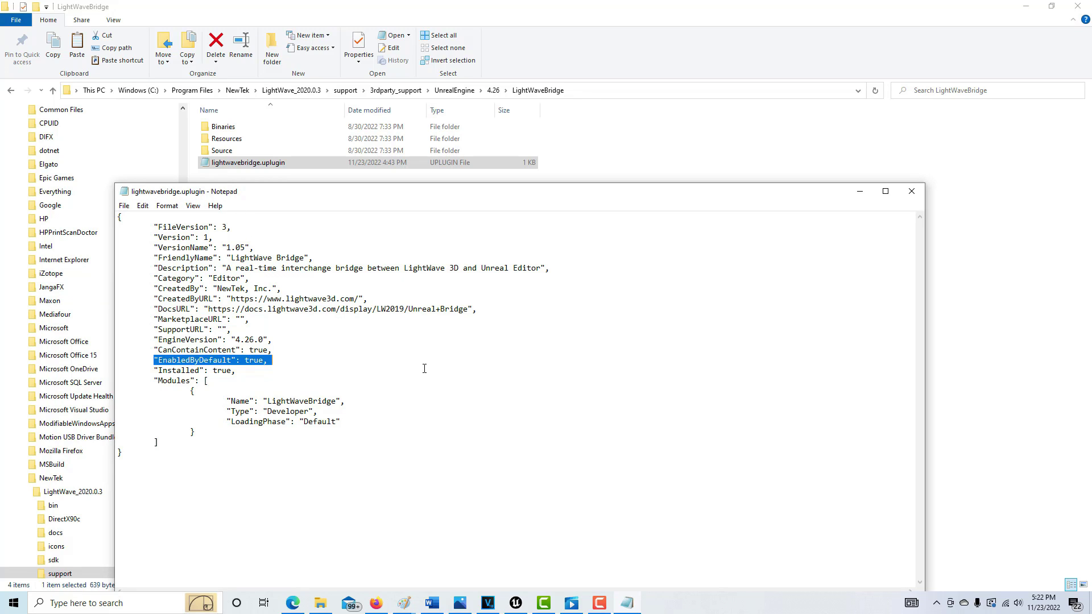
right_click(296, 269)
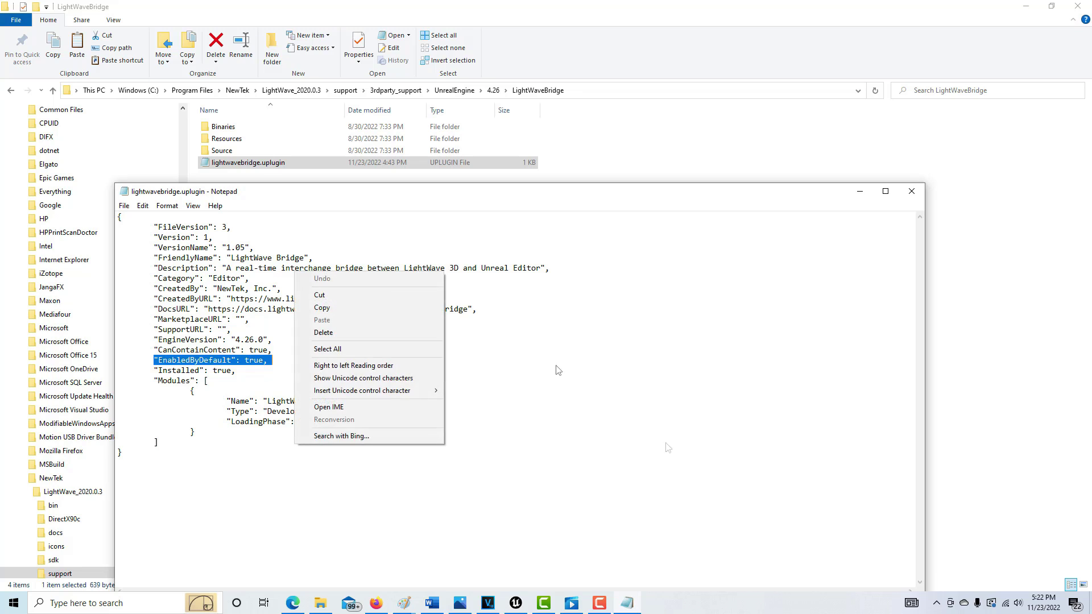
left_click(265, 122)
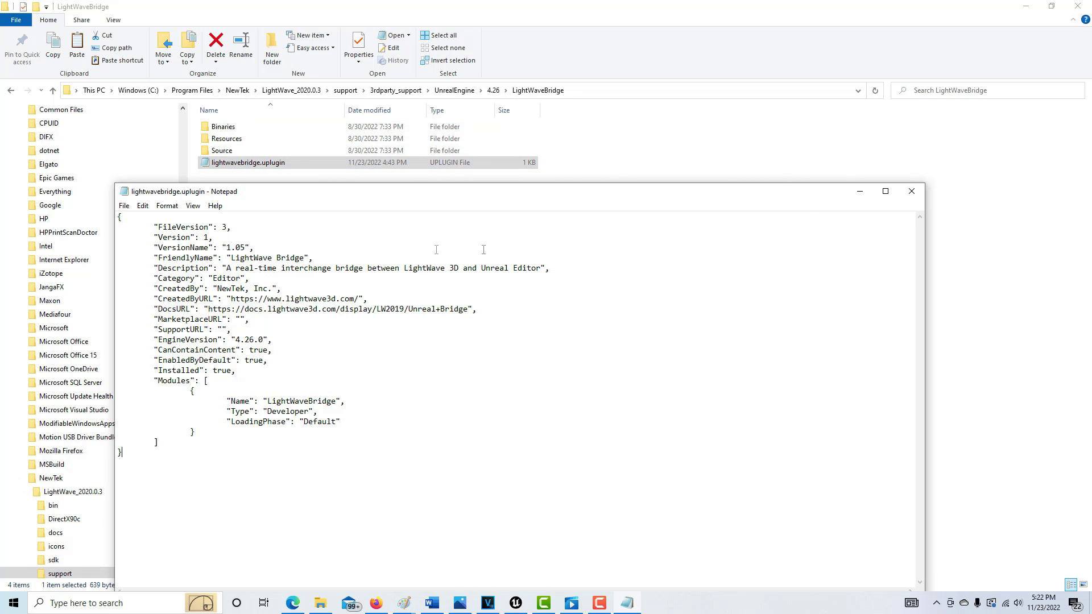
Type 'xxxx' after the closing brace so the file has unsaved changes.
left_click(370, 191)
right_click(446, 355)
left_click(374, 344)
right_click(363, 243)
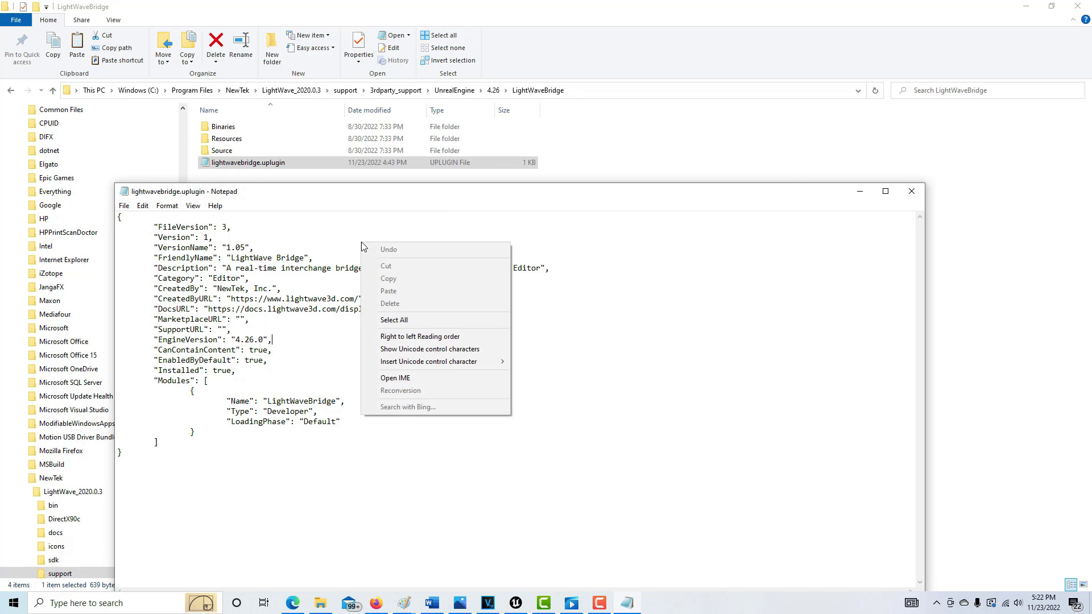
left_click(307, 395)
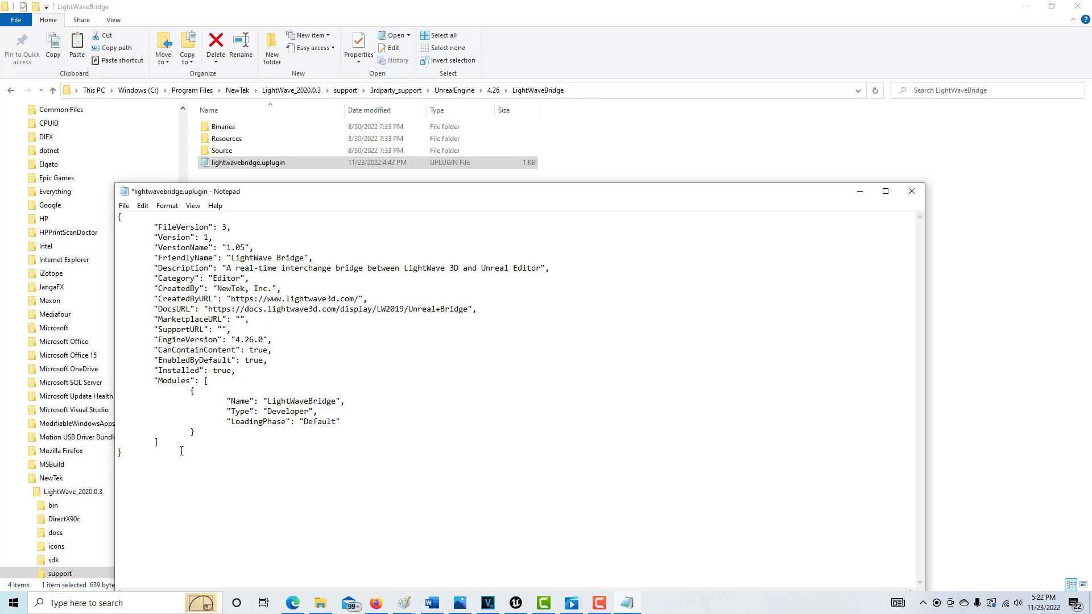
type("xxxx")
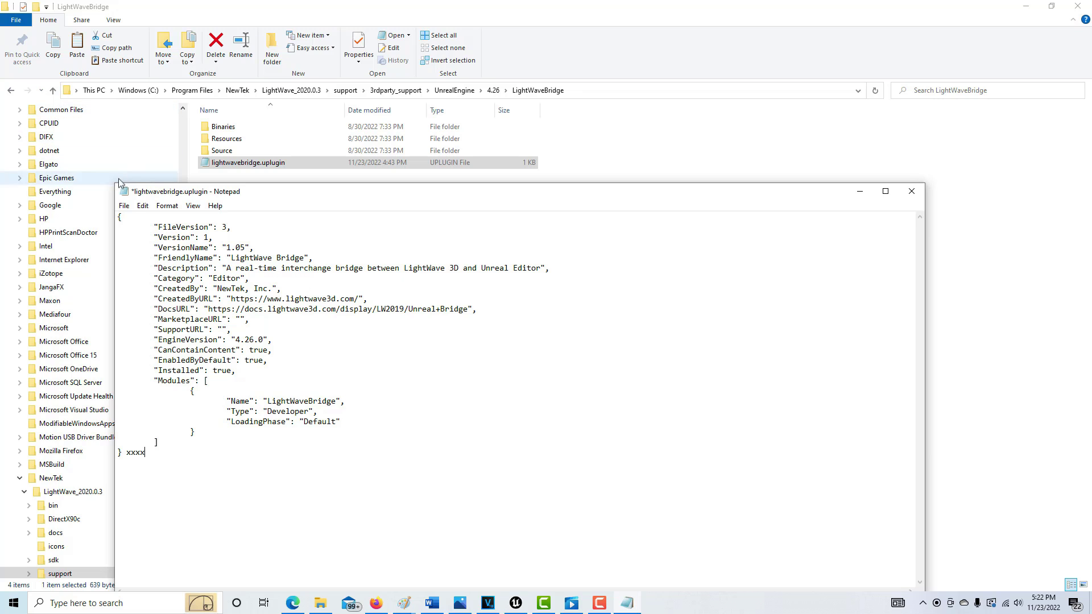
left_click(124, 206)
left_click(140, 264)
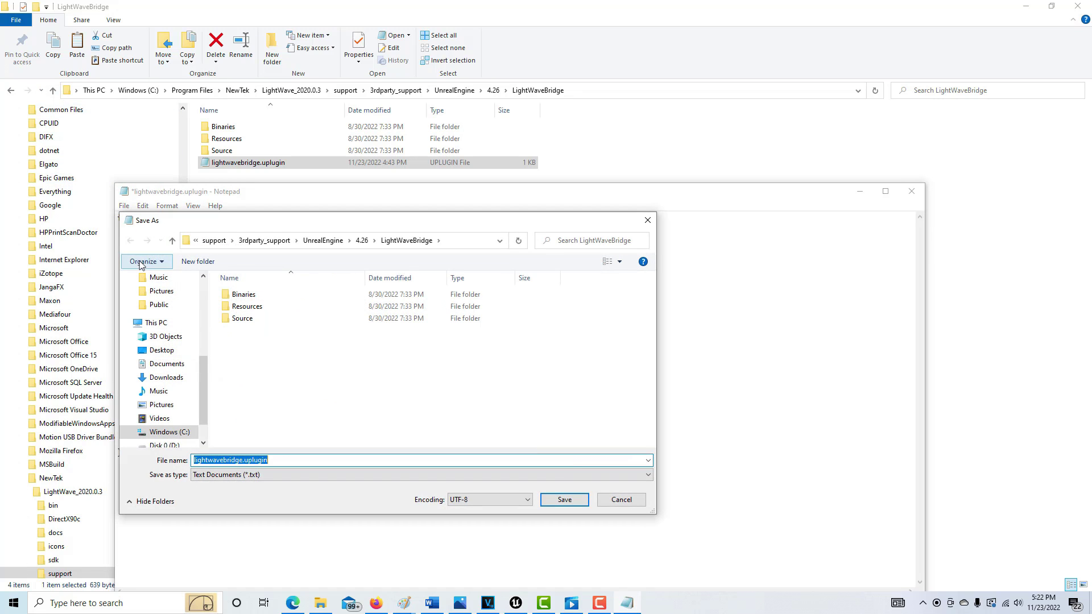
left_click(564, 499)
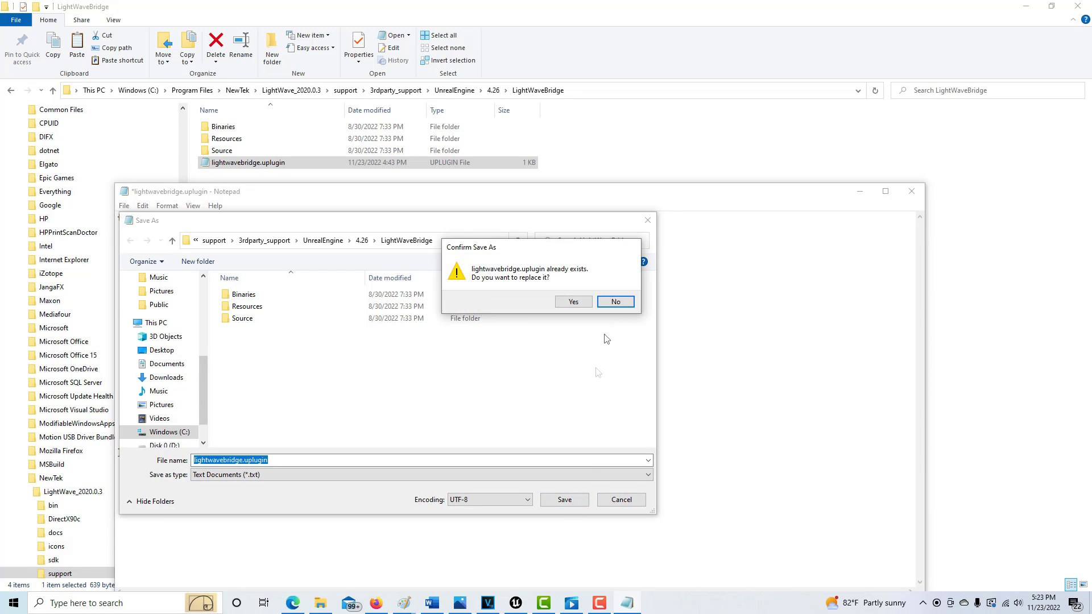
left_click(573, 302)
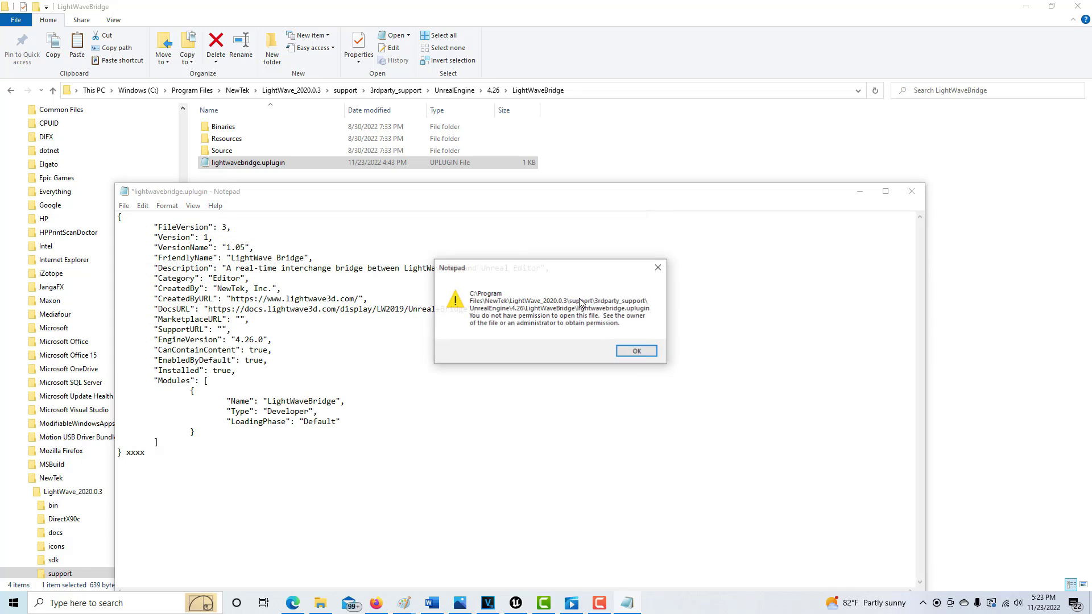
left_click(639, 352)
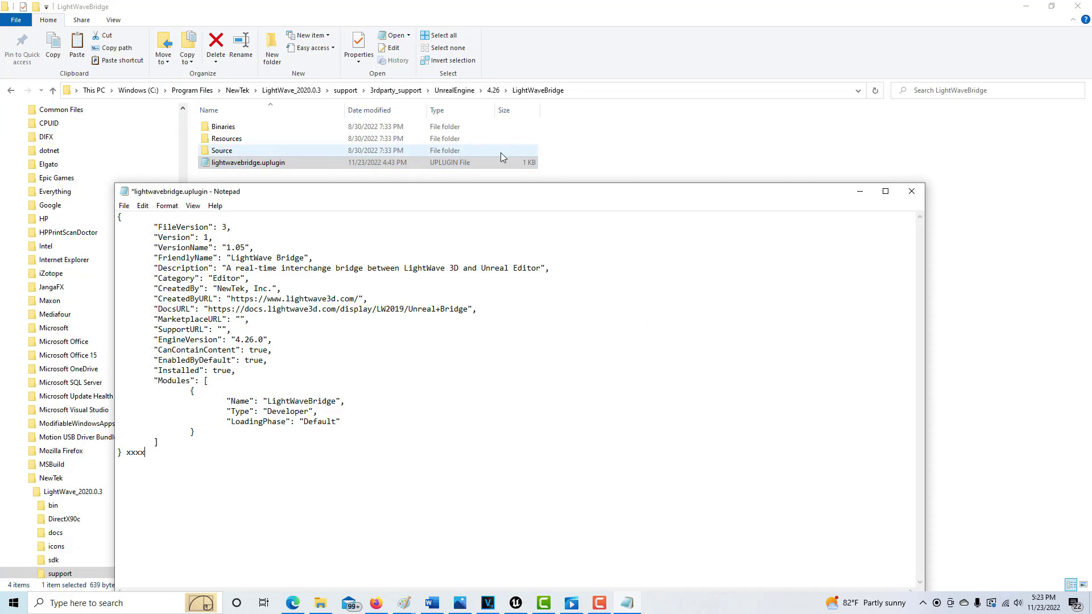
Close Notepad with Don't Save and go back up to 3rdparty_support.
left_click(912, 192)
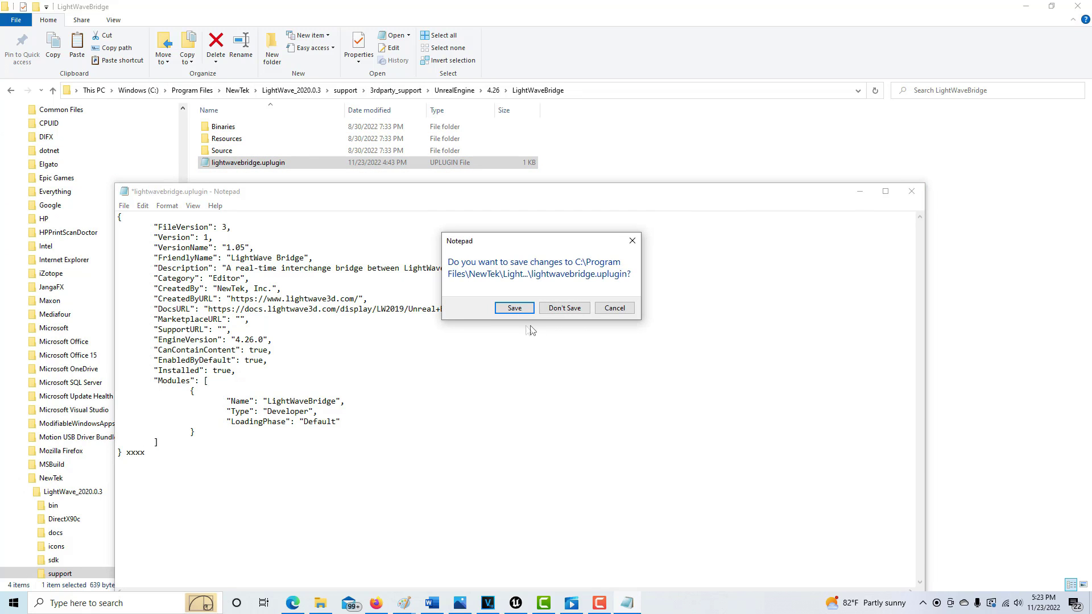
left_click(564, 314)
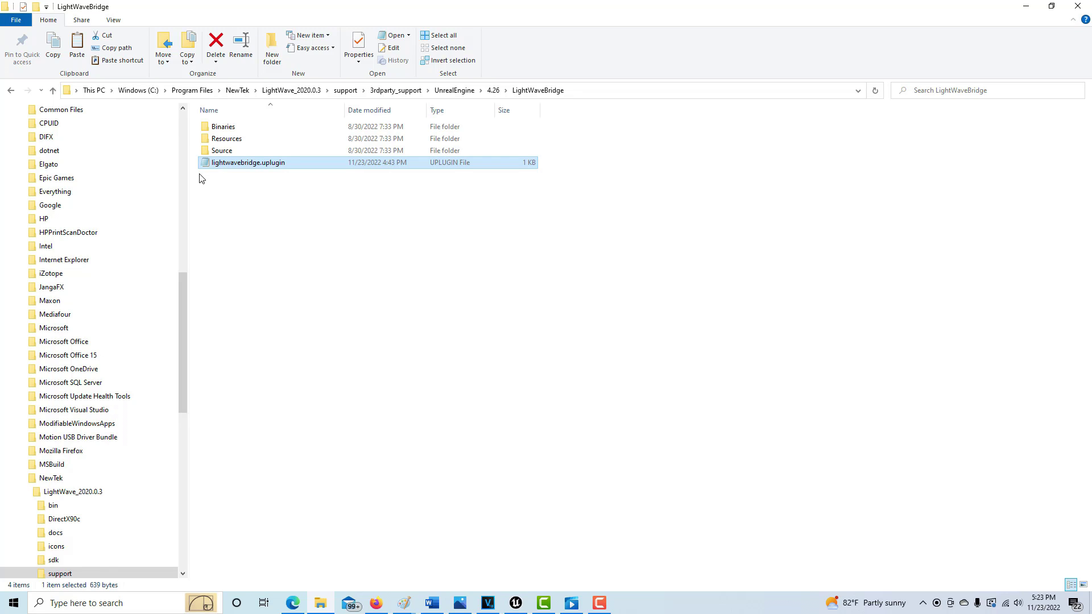
left_click(392, 91)
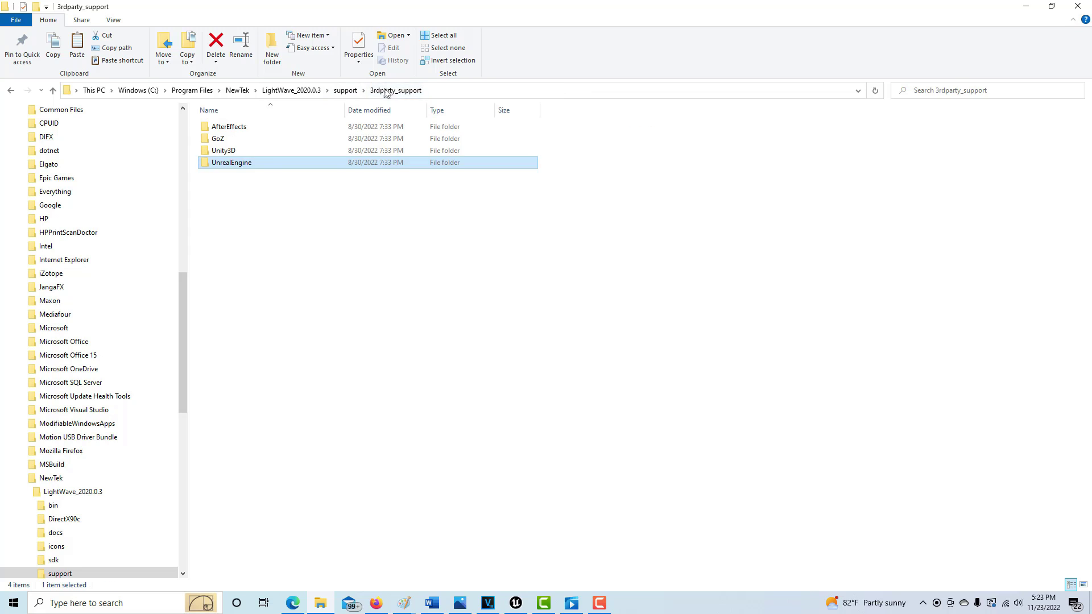
Copy the LightWaveBridge folder from UnrealEngine\4.26.
double_click(246, 163)
double_click(220, 193)
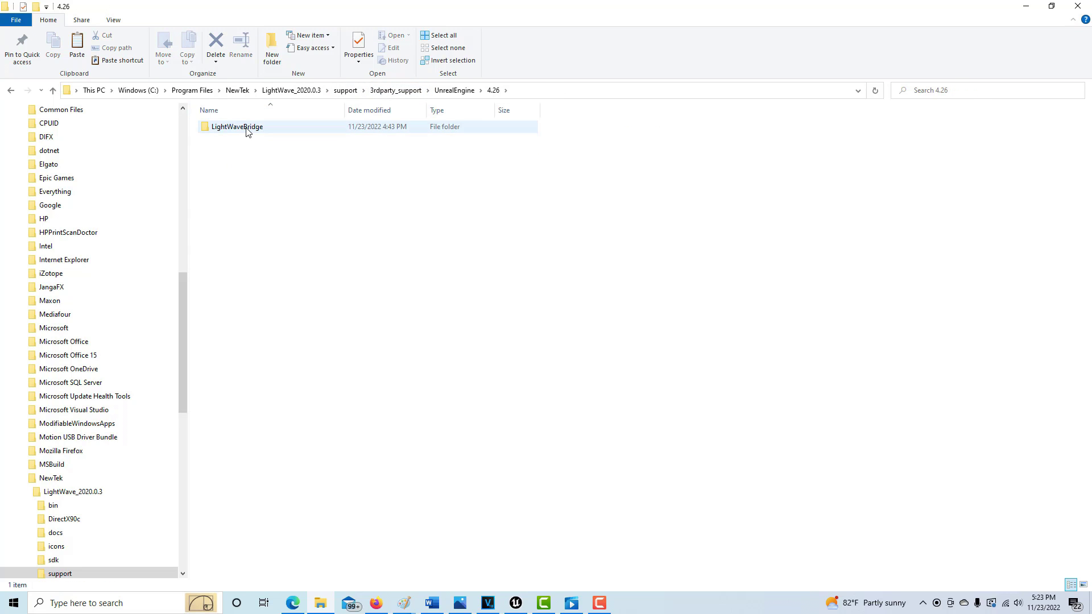
left_click(246, 131)
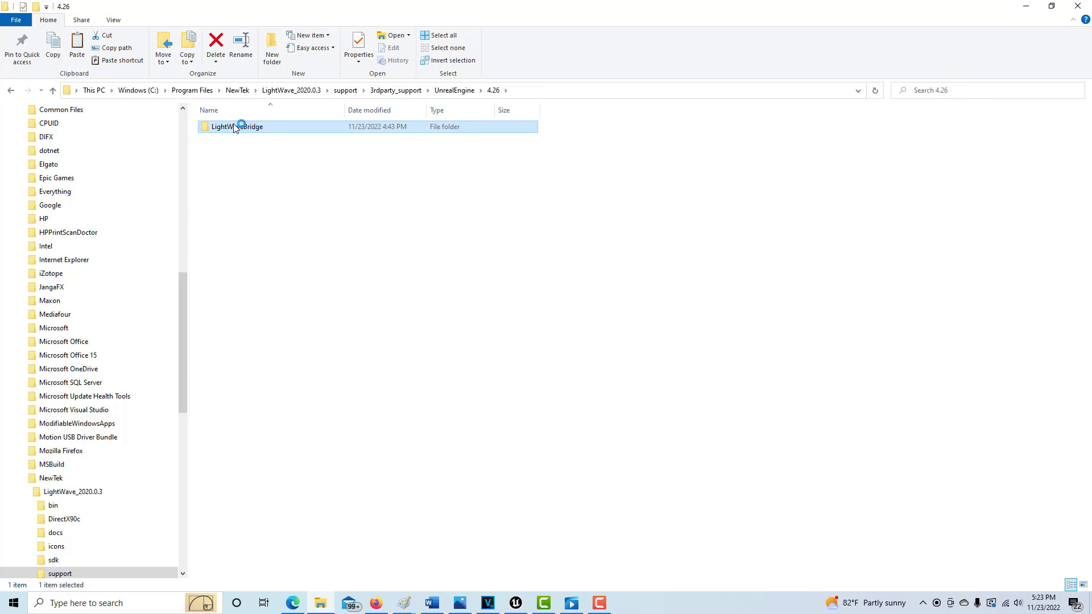
right_click(236, 127)
left_click(287, 371)
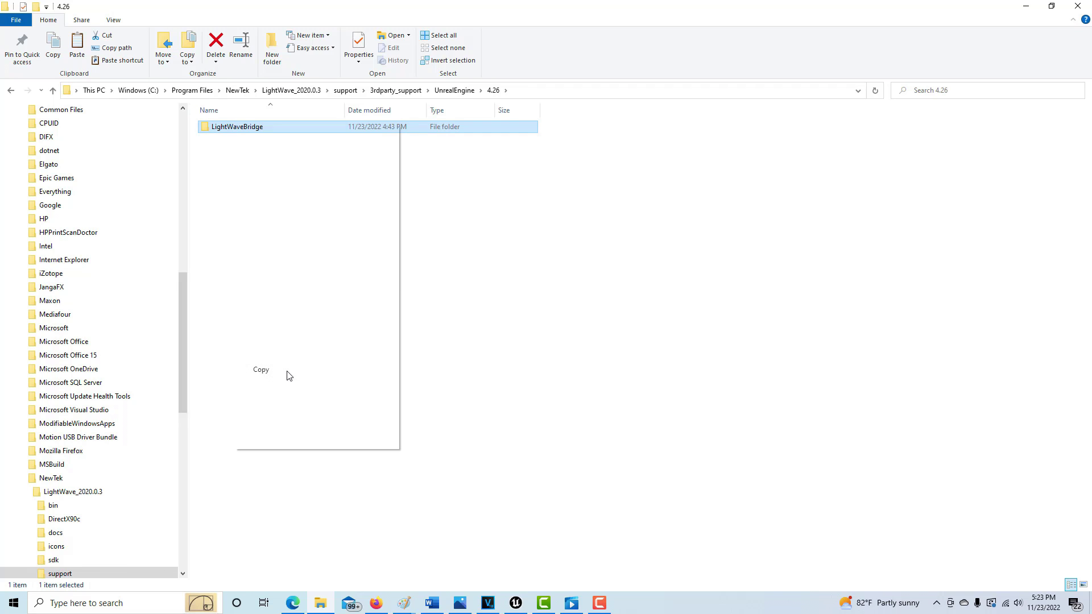
Paste LightWaveBridge into D:\UE_4.26\UE_4.26\Engine\Plugins\Editor.
left_click_drag(187, 302, 182, 465)
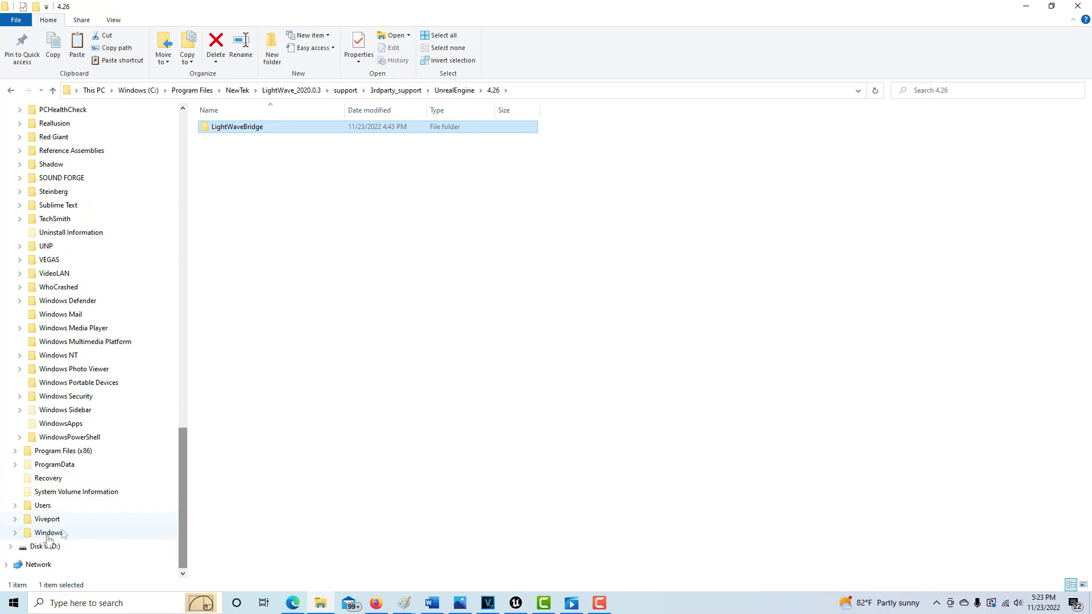
left_click(34, 547)
scroll(284, 431, "down", 4)
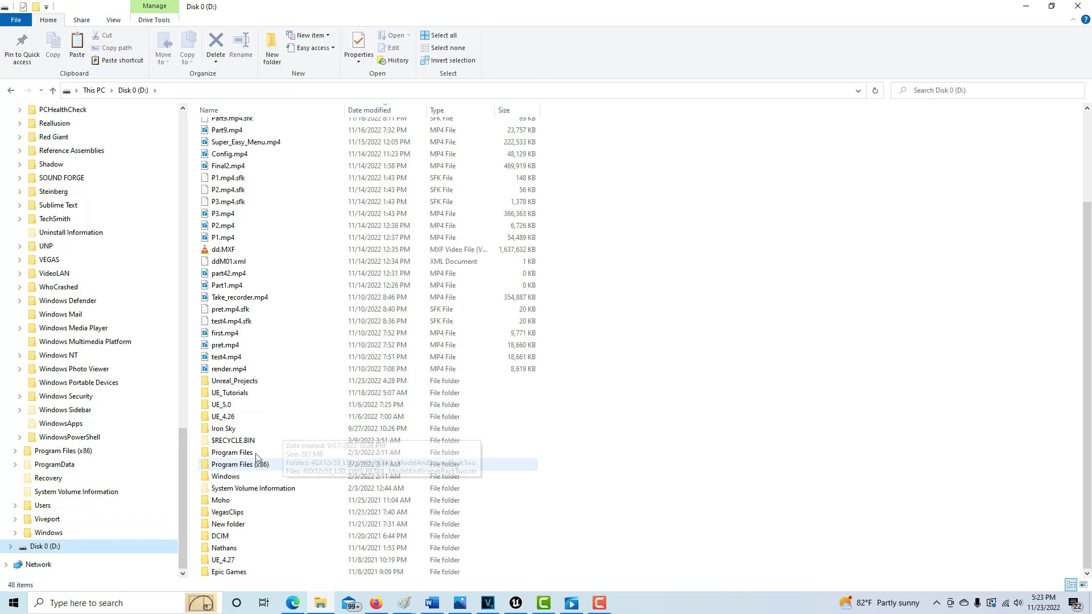
double_click(232, 419)
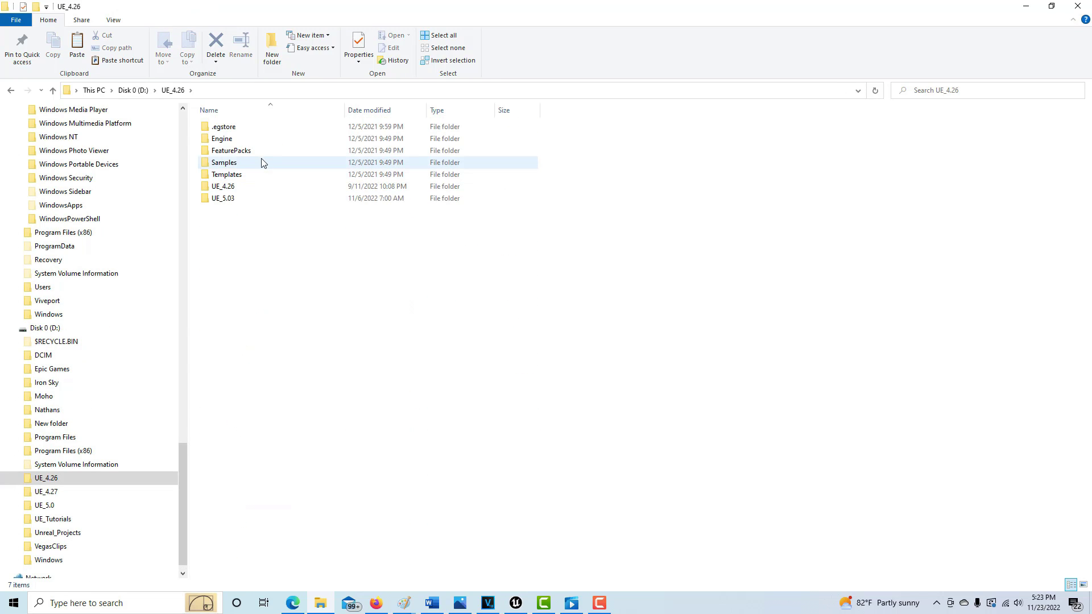
double_click(253, 188)
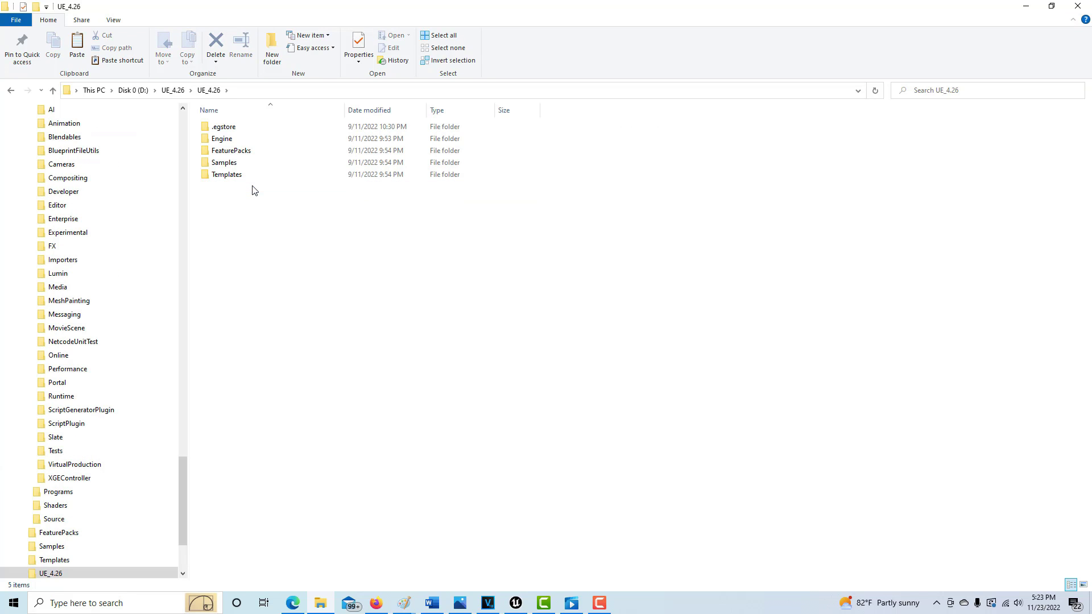
double_click(232, 144)
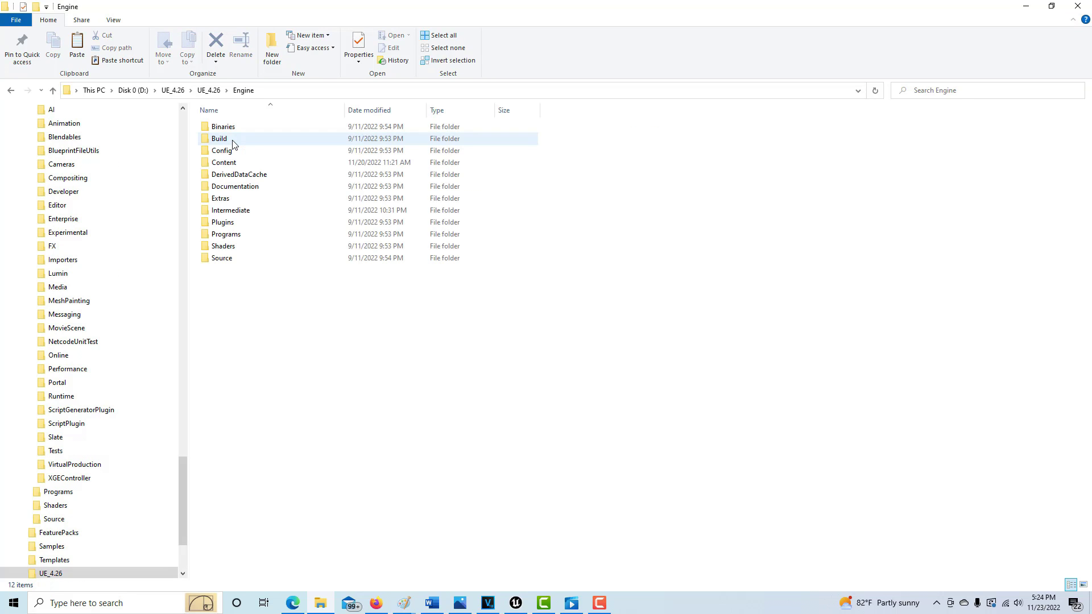
double_click(232, 226)
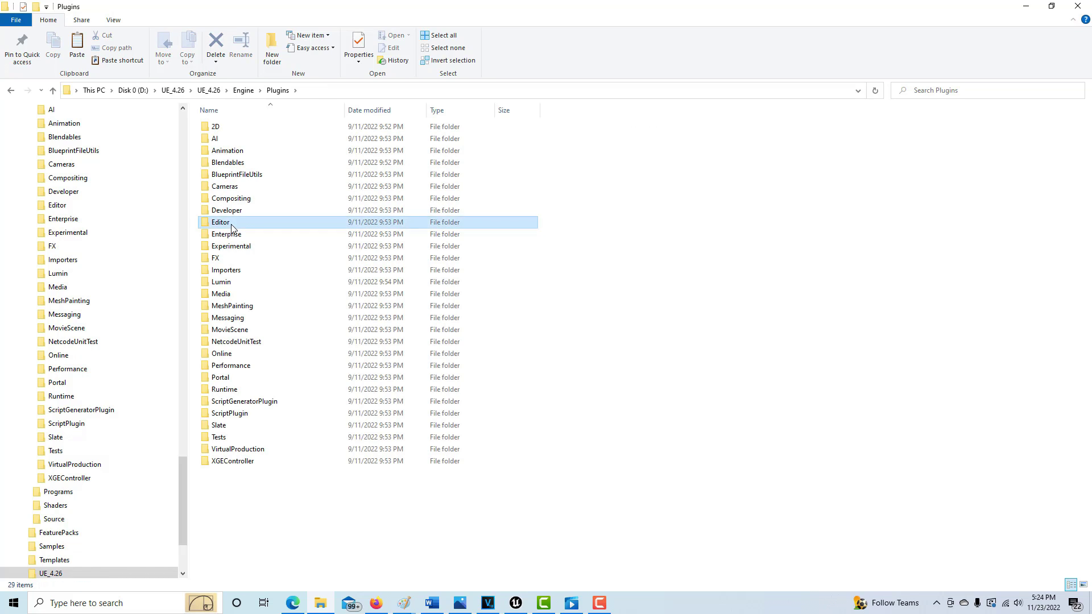
double_click(232, 225)
right_click(243, 426)
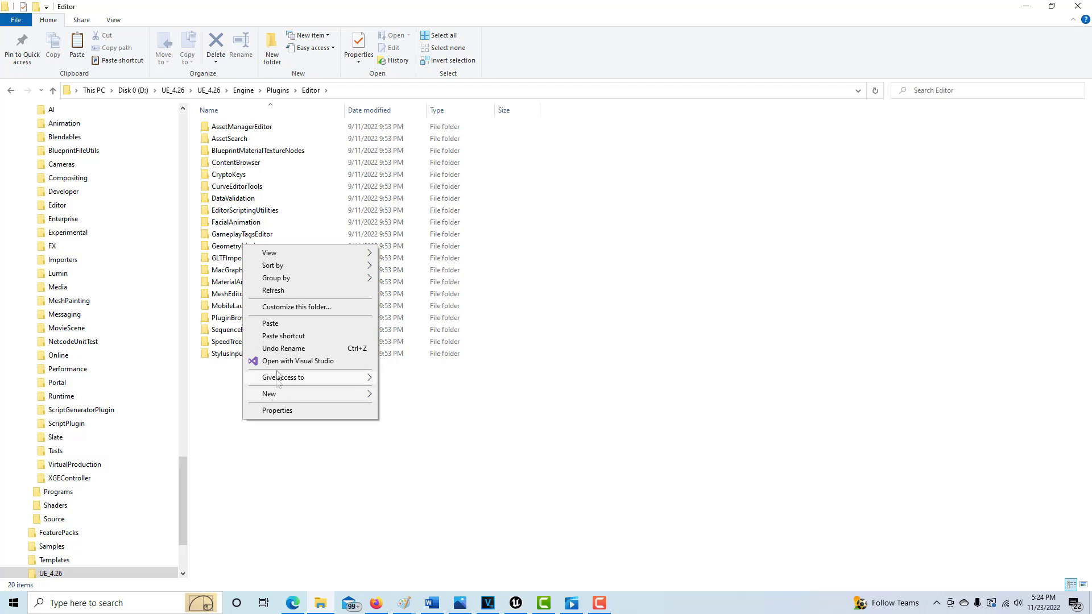
left_click(282, 323)
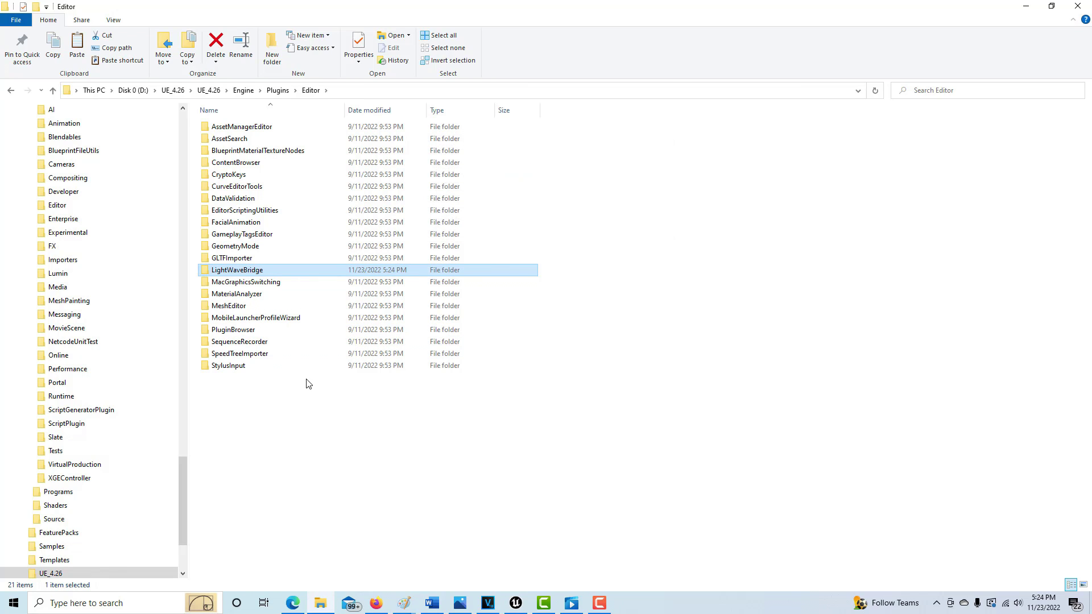
left_click(297, 319)
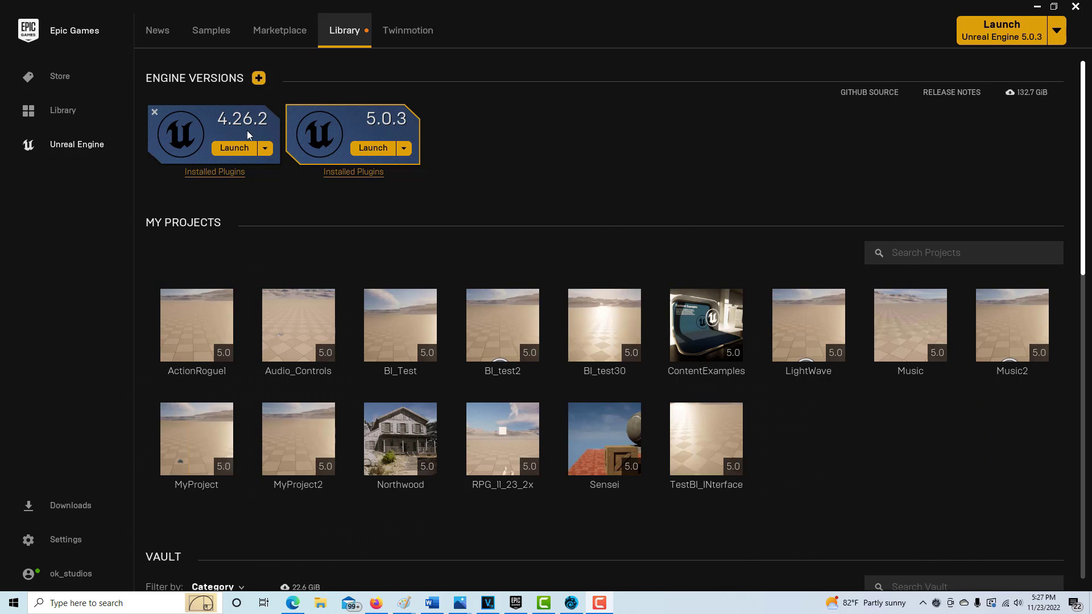
Launch Unreal Engine 4.26.2 and dismiss then close the SteamVR pop-ups.
left_click(244, 147)
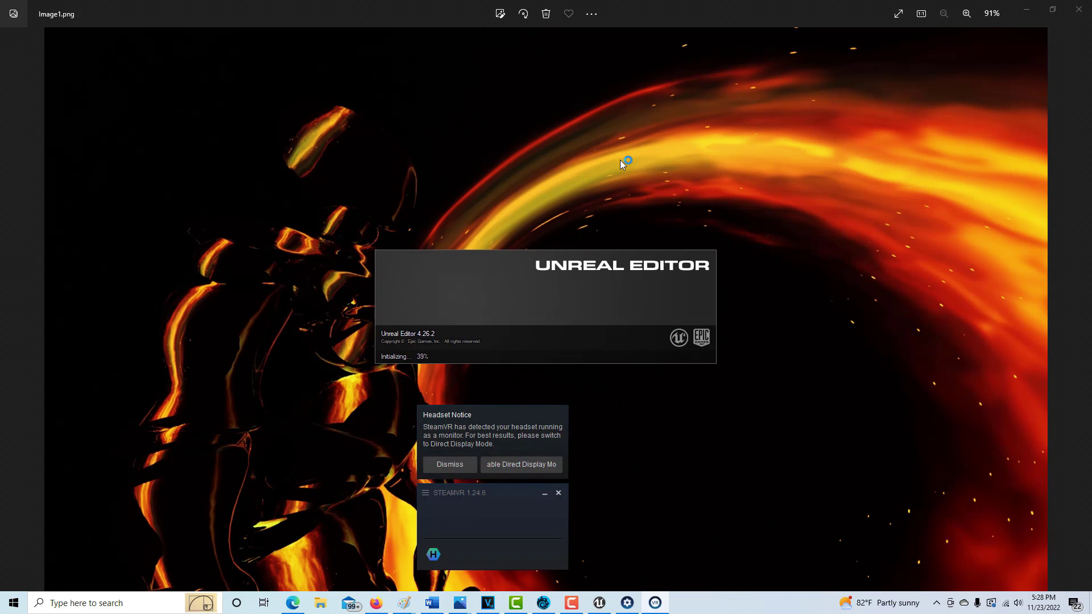
left_click(454, 465)
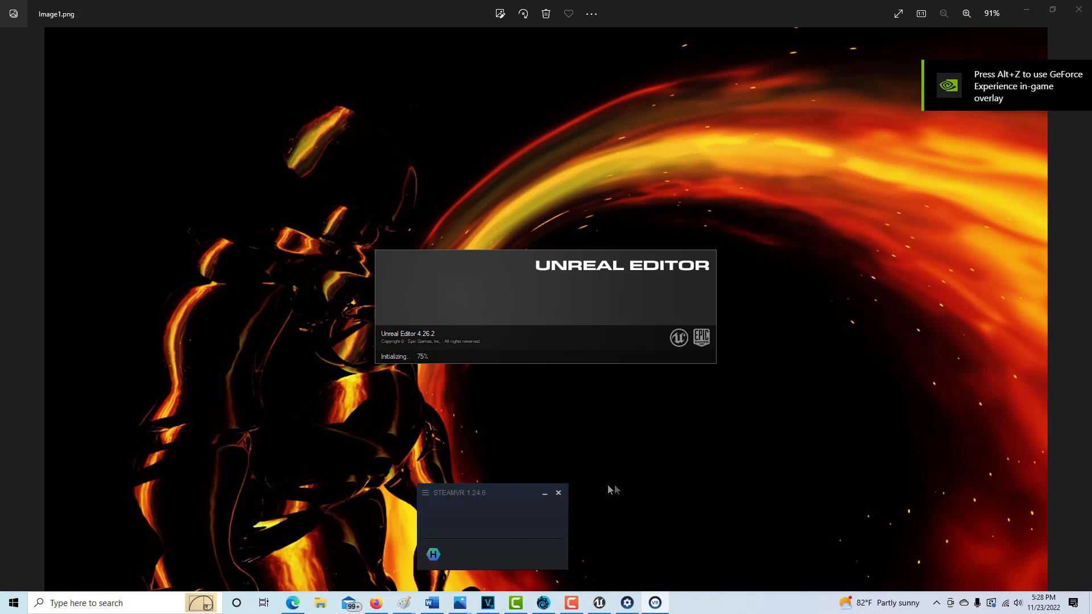
left_click(558, 494)
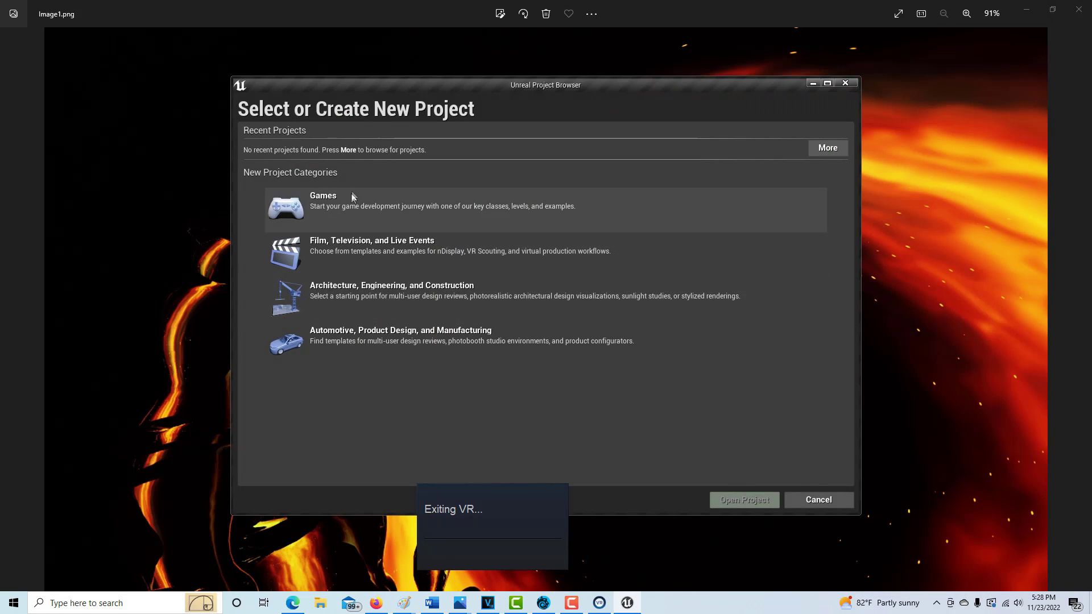
Create a Blank Games project named MyProject, closing the failed SteamVR window.
left_click(352, 197)
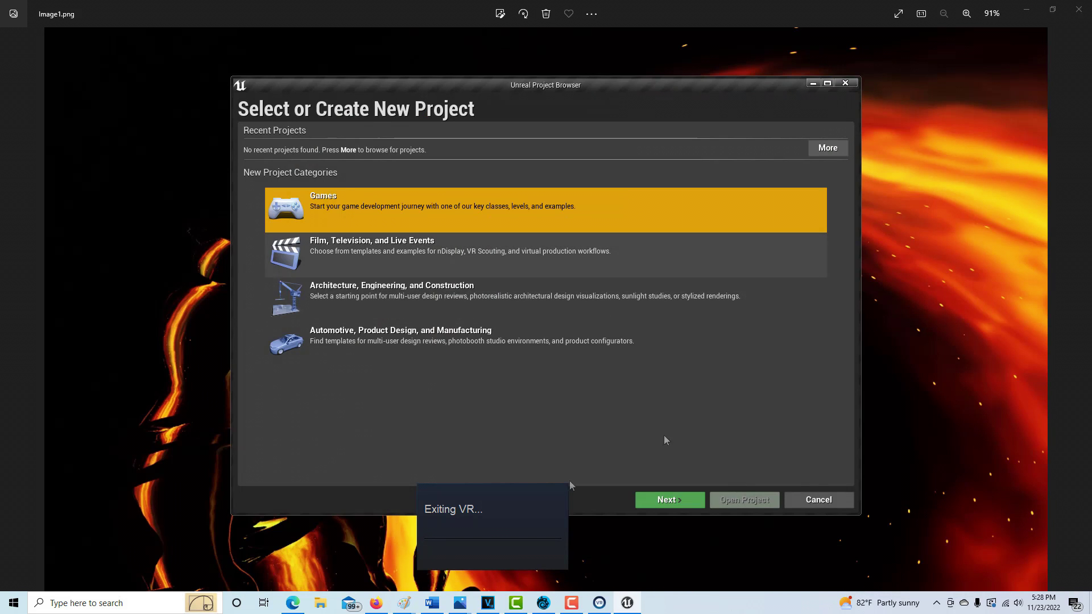
left_click(662, 501)
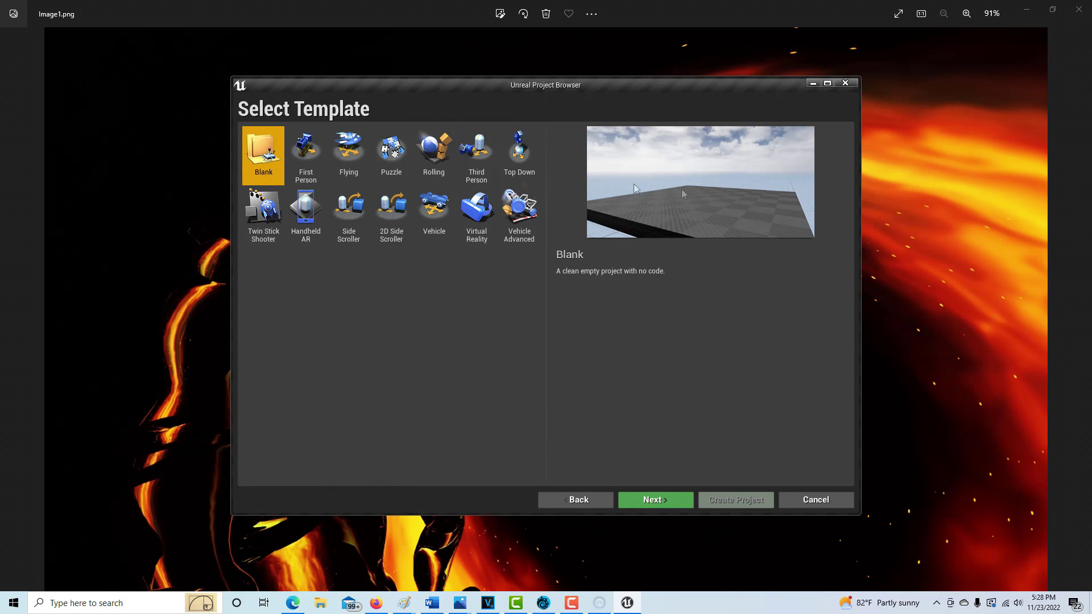
left_click(655, 500)
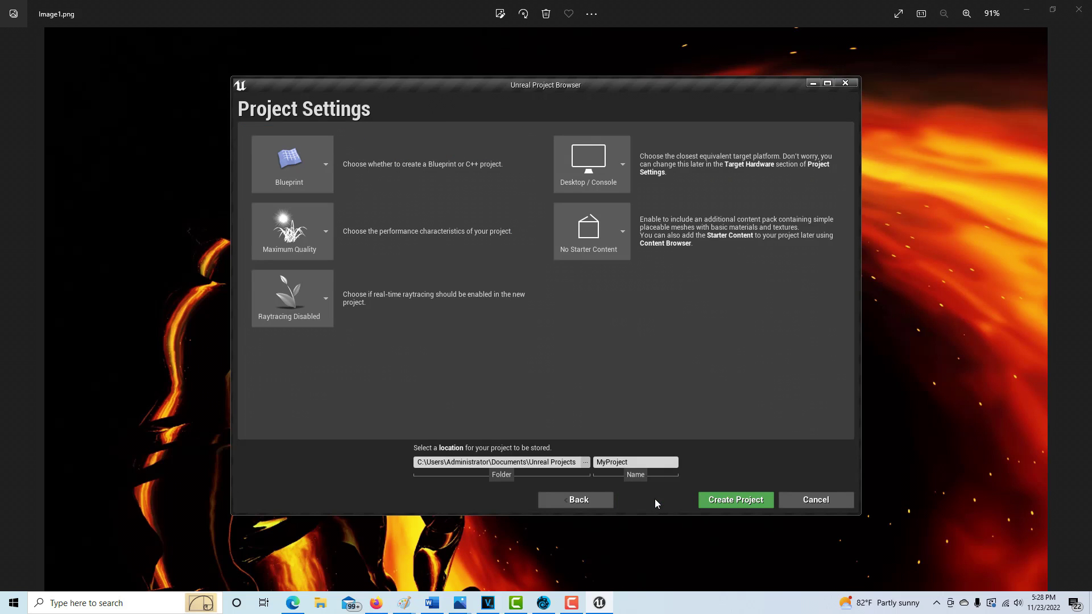
left_click(737, 501)
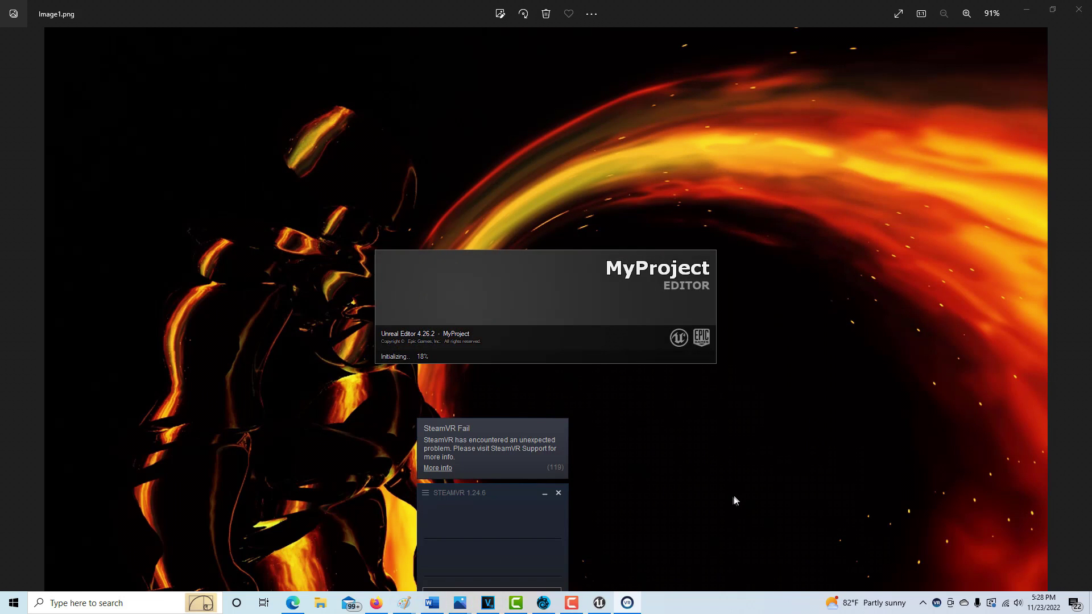
left_click(559, 493)
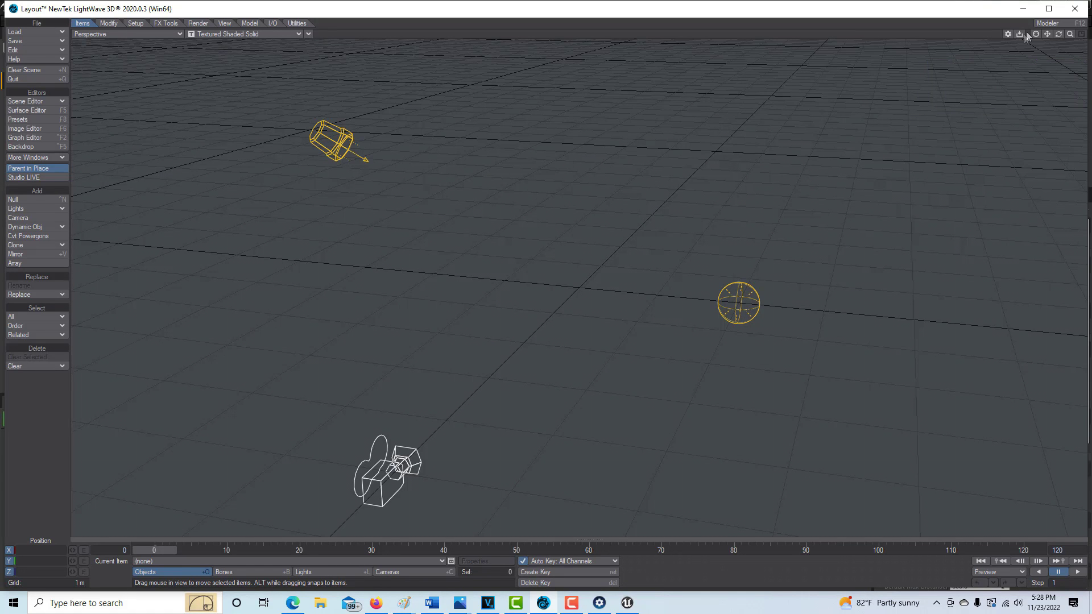
Tilt the perspective view, show Utilities > I/O, and open the Unreal Bridge panel.
left_click_drag(1058, 34, 1058, 60)
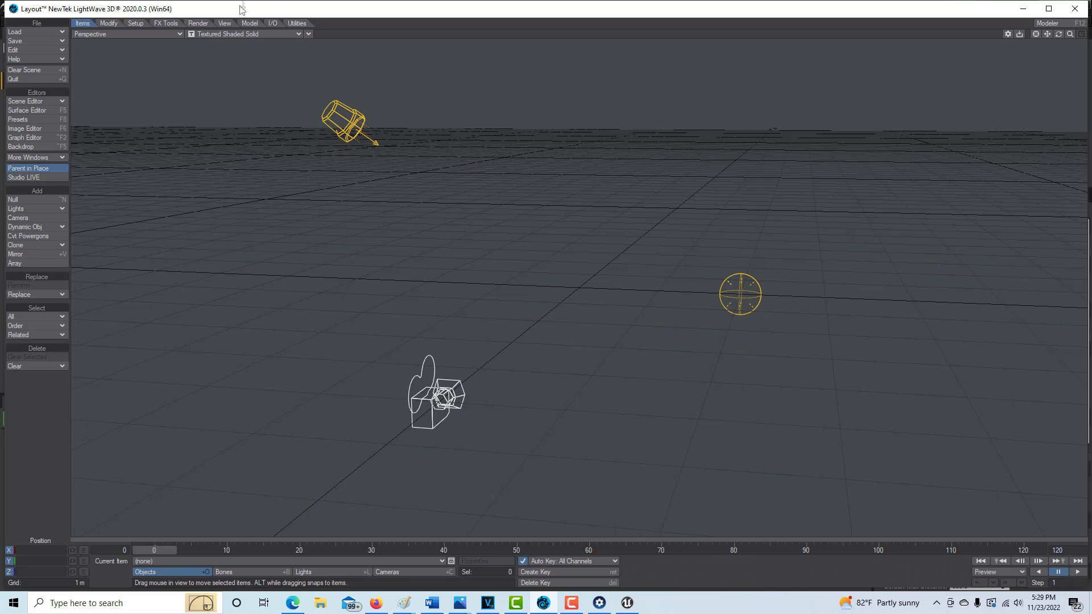
left_click(295, 24)
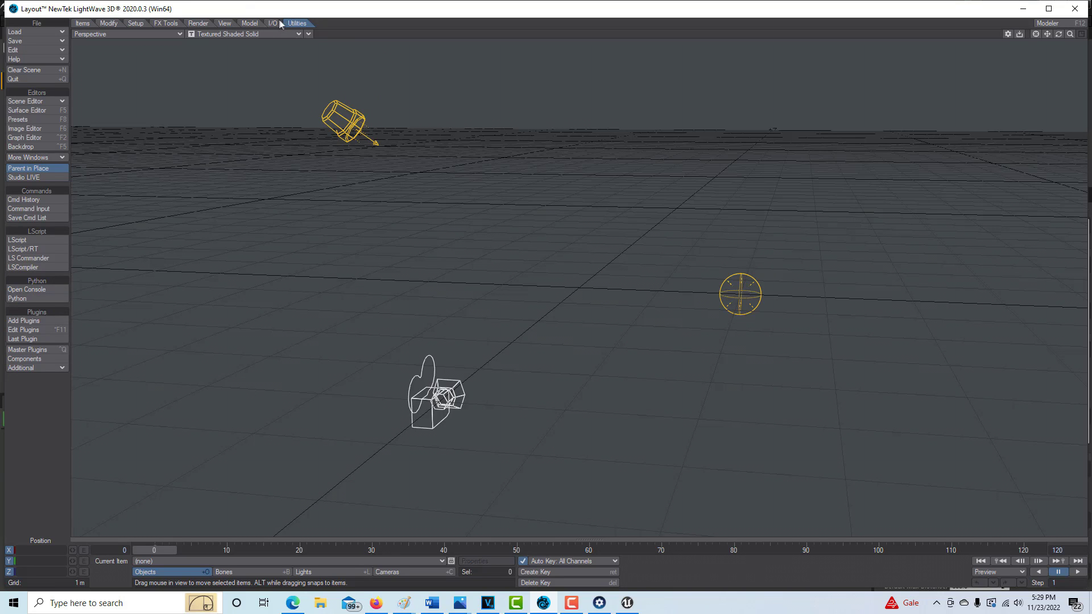
left_click(273, 25)
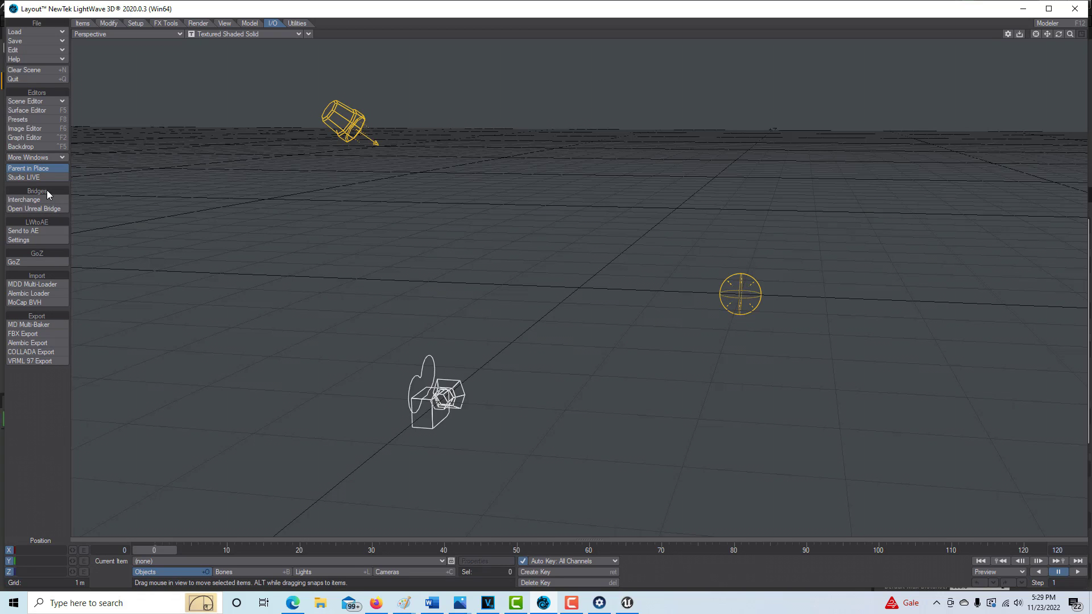
left_click(51, 209)
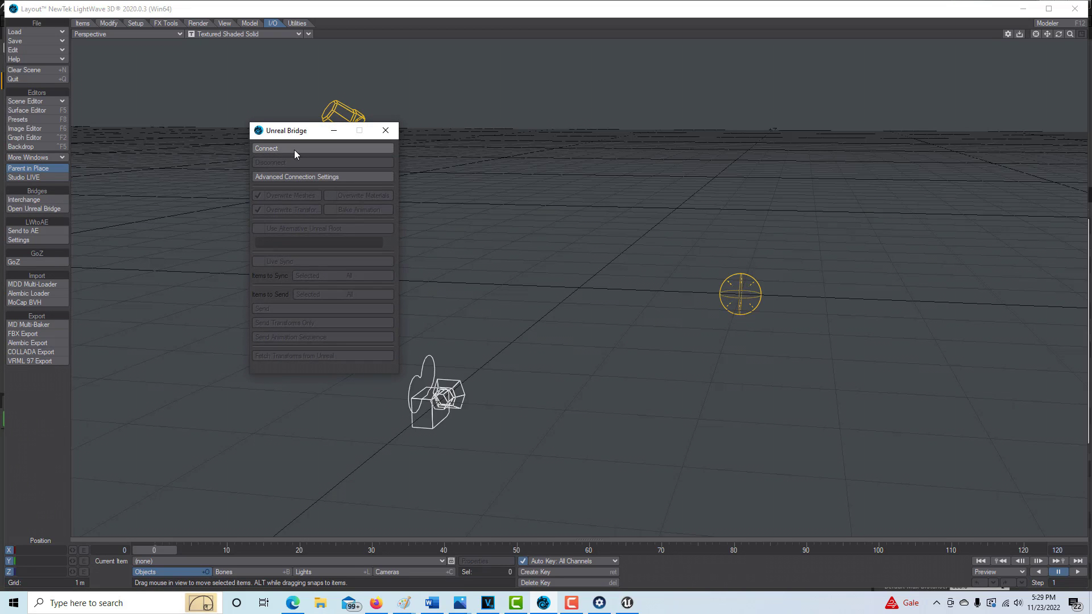